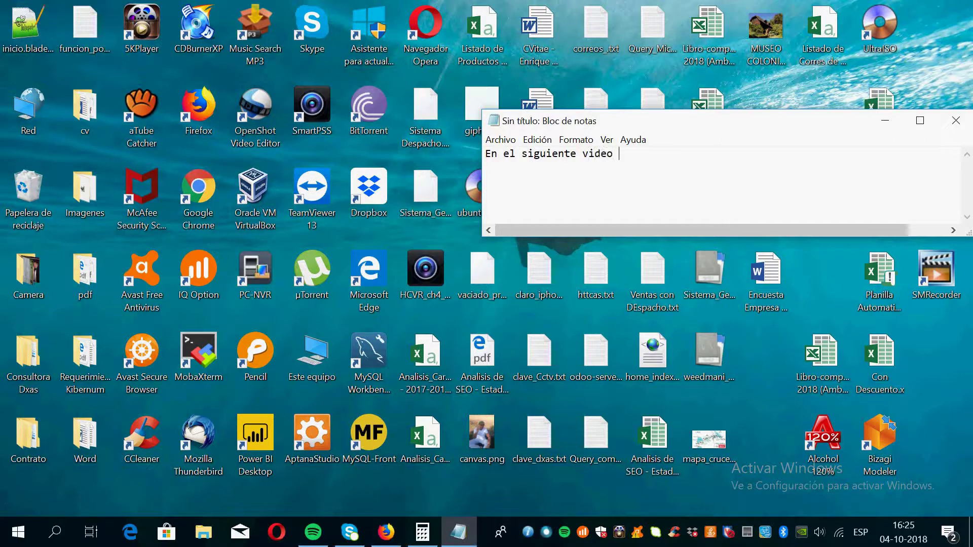
Continue the note's opening line with "aprenderemos a conectar una API de indicadores"
text(aprendemo)
key(BackSpace)
key(BackSpace)
text(remos a)
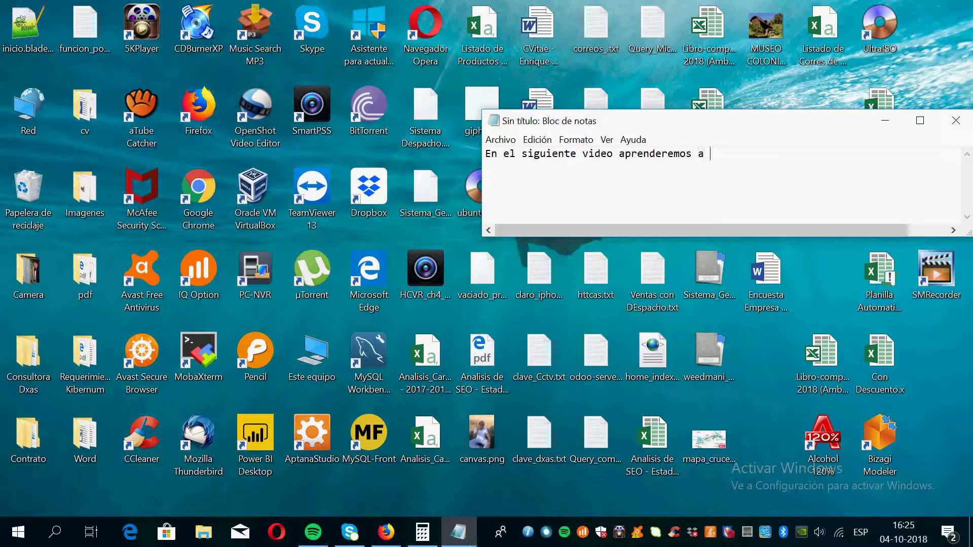
text( conectar )
text(una )
text(APi)
text(I d)
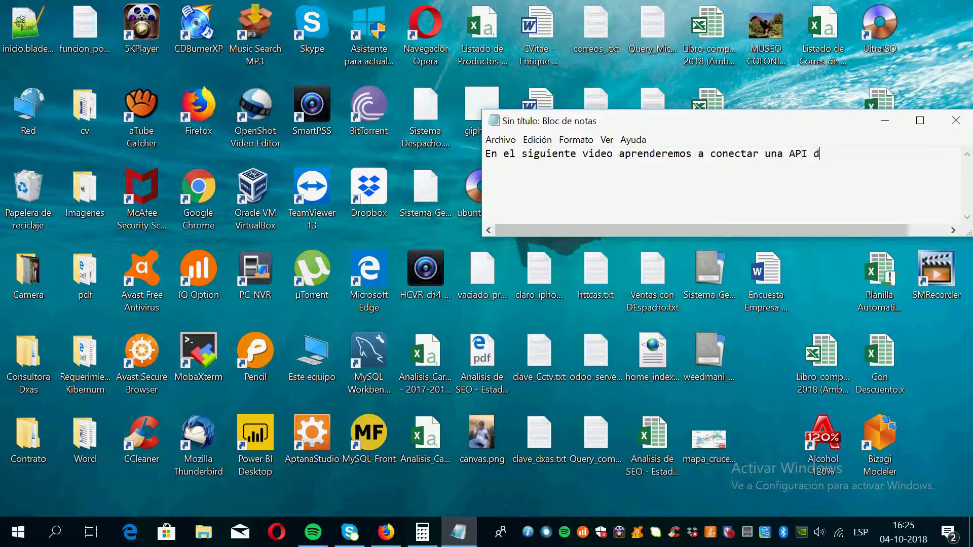
text(e indicadores)
Add a second line to the note reading "economicos de Chile del Banco Central a traves de POWER BI"
key(Return)
text(economicos de Chile)
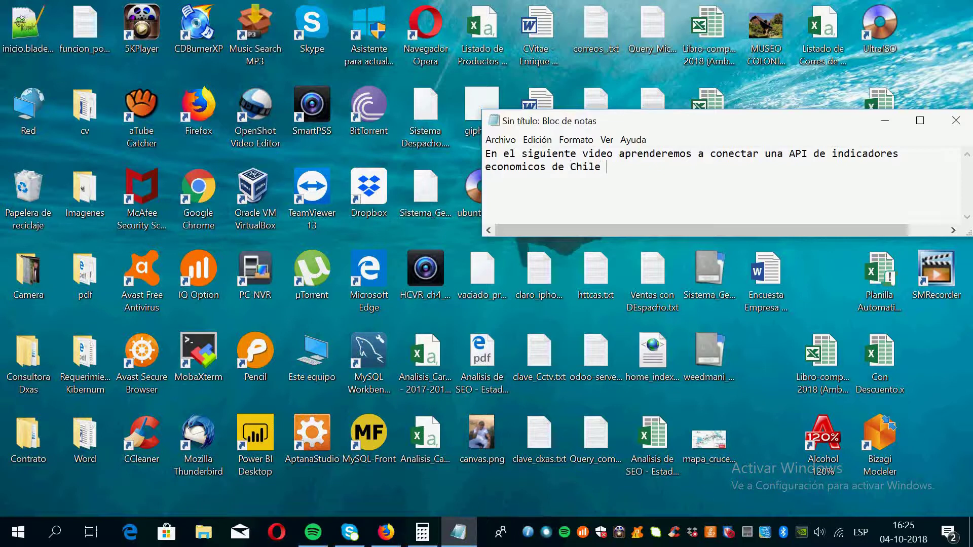
text( del Banco Central a)
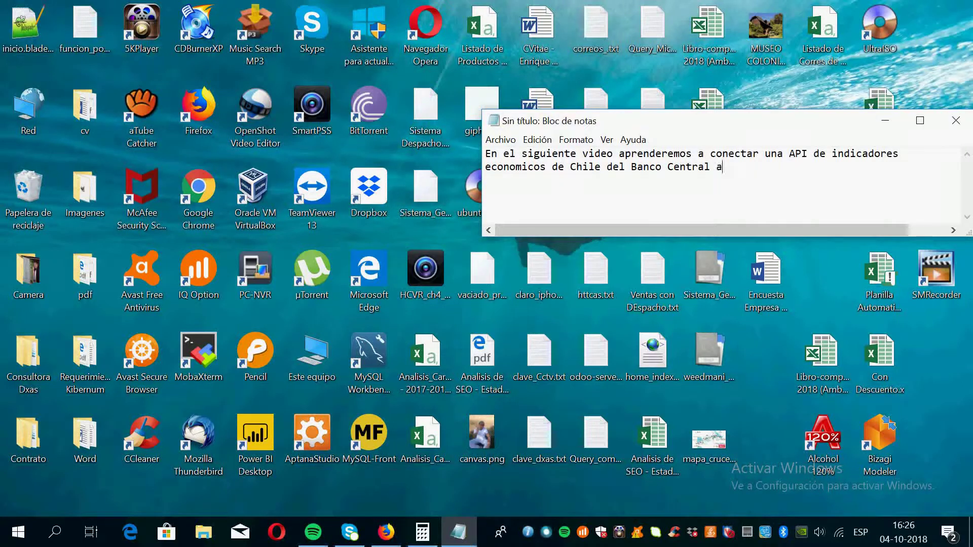
text(travas)
key(BackSpace)
text(de POWER BI)
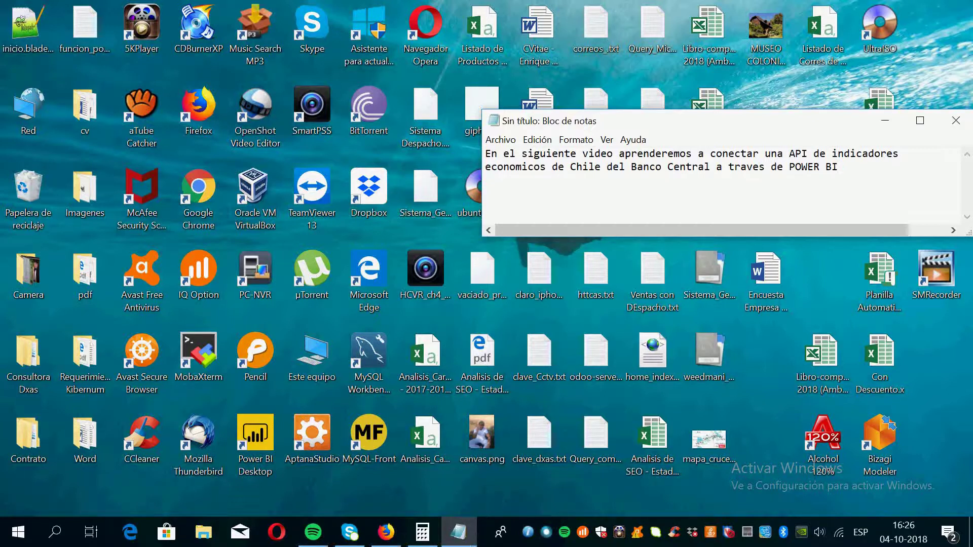
Replace the whole note with "Obtendremos con la operación el valor exacto de una divisa en una determinada fecha"
key(ctrl+a)
key(BackSpace)
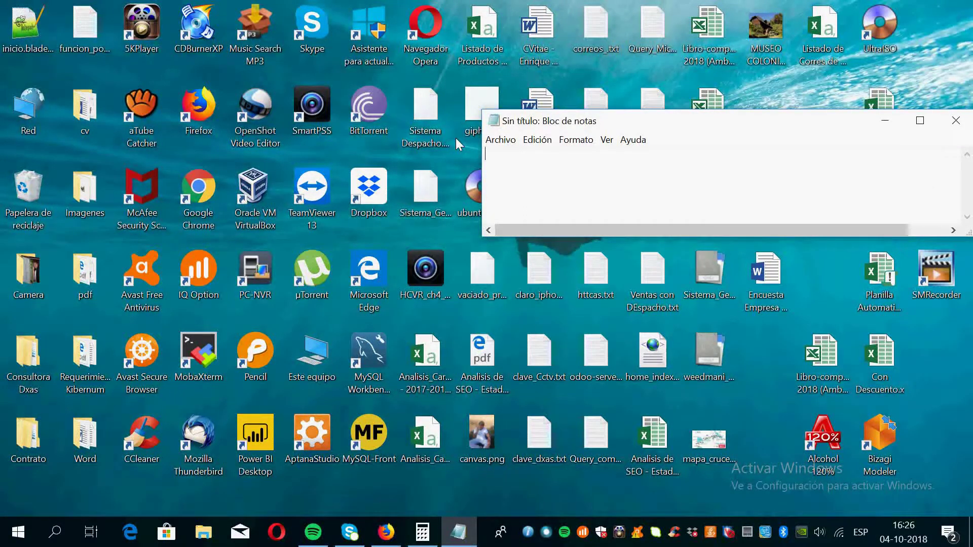
text(Obtendremos con la)
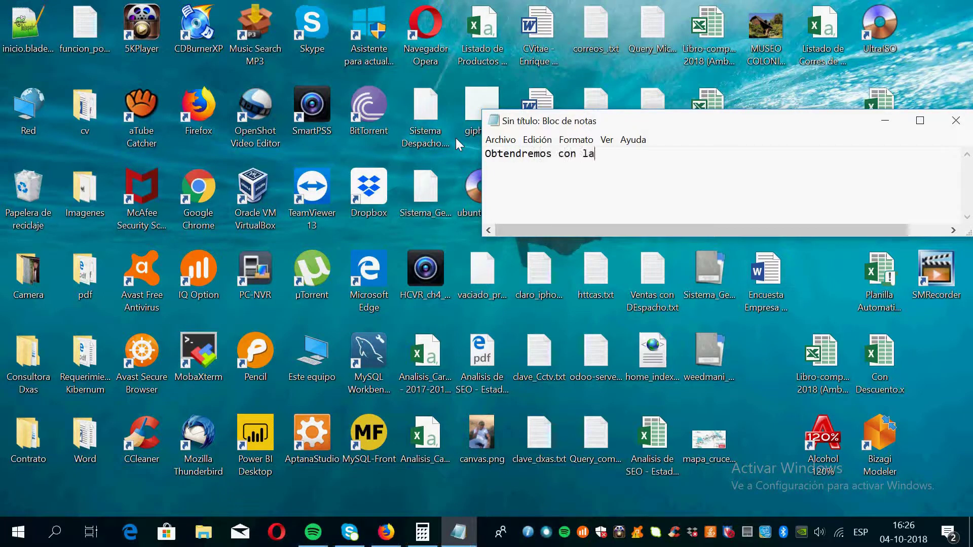
text( operación el valor exca)
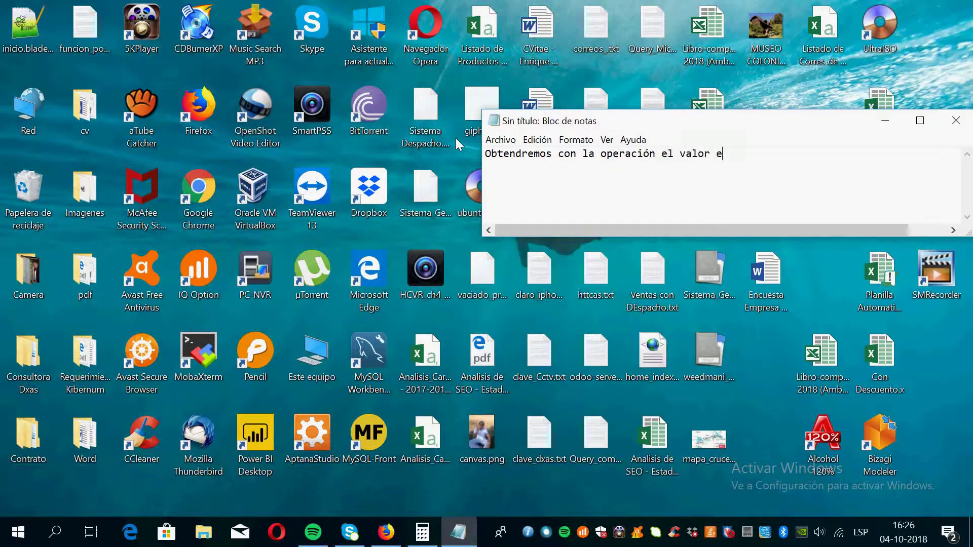
key(BackSpace)
key(BackSpace)
text(acto de una divi)
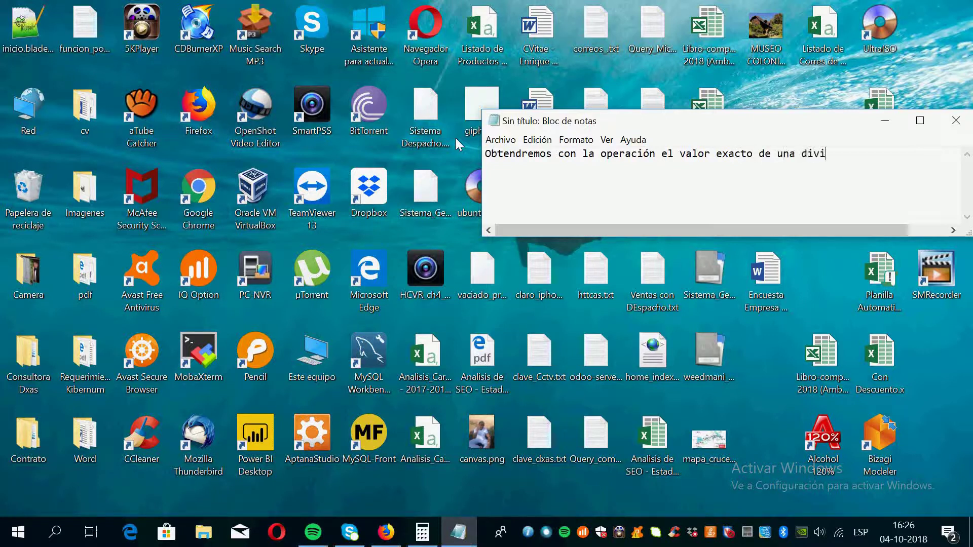
text(sa en)
text( una detere)
key(BackSpace)
key(BackSpace)
text(rminada )
text(fecha)
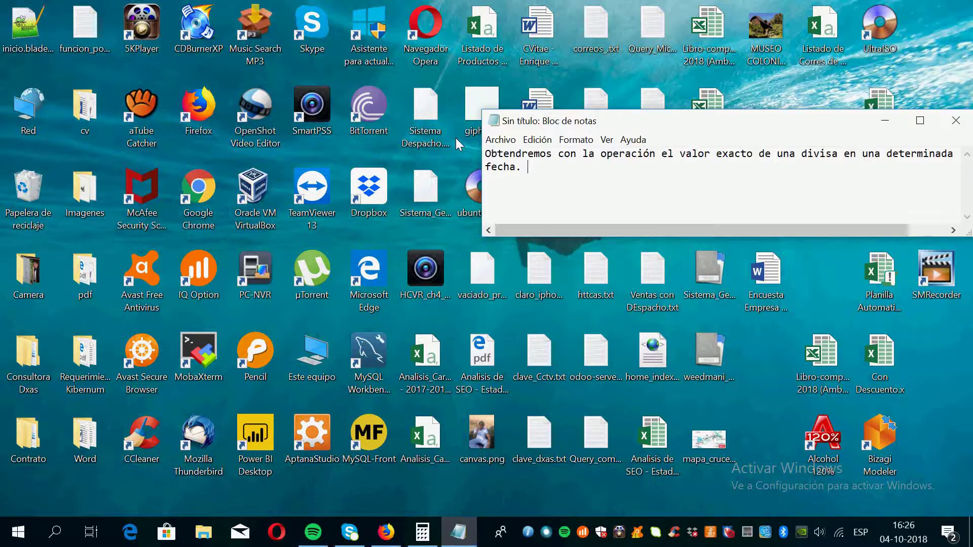
Extend the note with the sentence ". Abriremos en primera instancia la herramienta POWER BI"
text(. Abrei)
key(BackSpace)
key(BackSpace)
text(iresm)
key(BackSpace)
key(BackSpace)
text(mos en primera instancia )
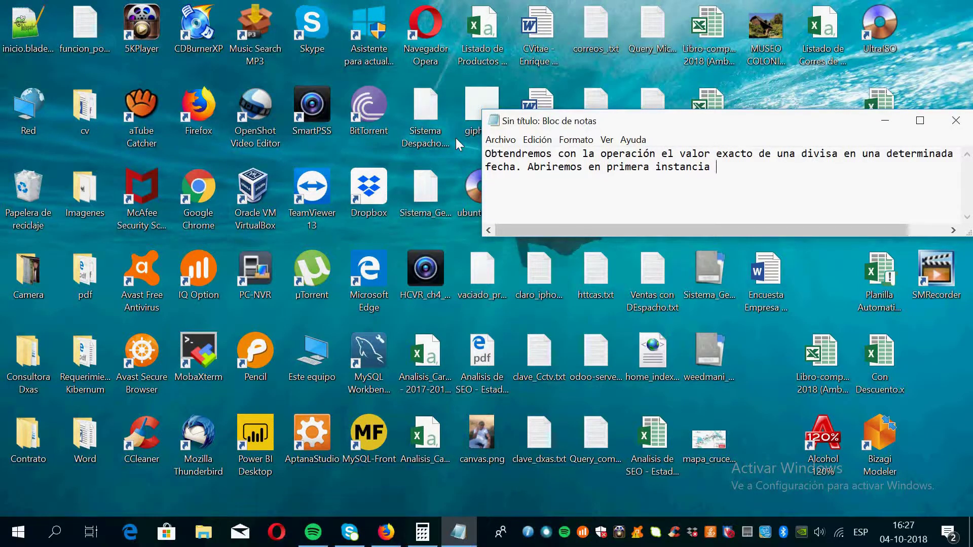
text(la herramienta POWER BI)
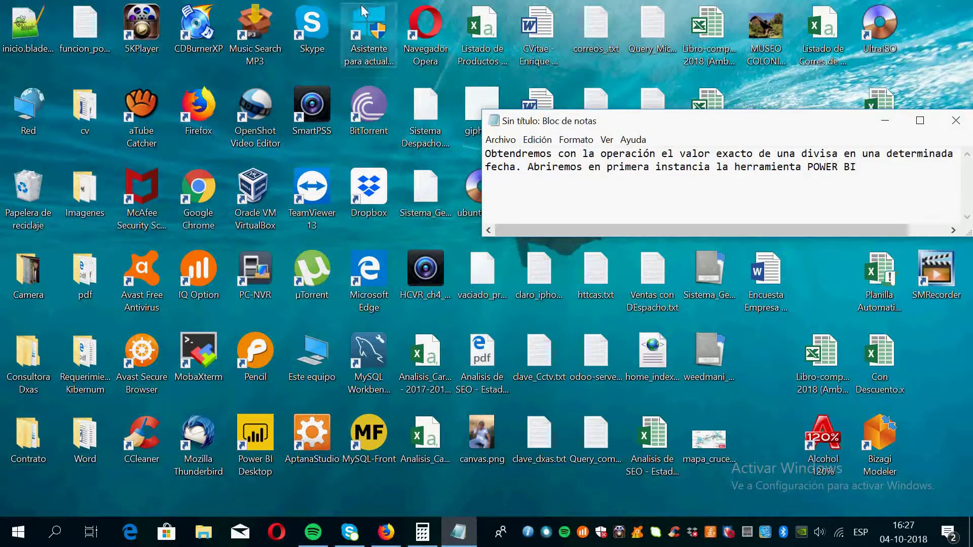
Launch Power BI Desktop, dismiss its start screen and collapse the Fields pane
double_click(255, 436)
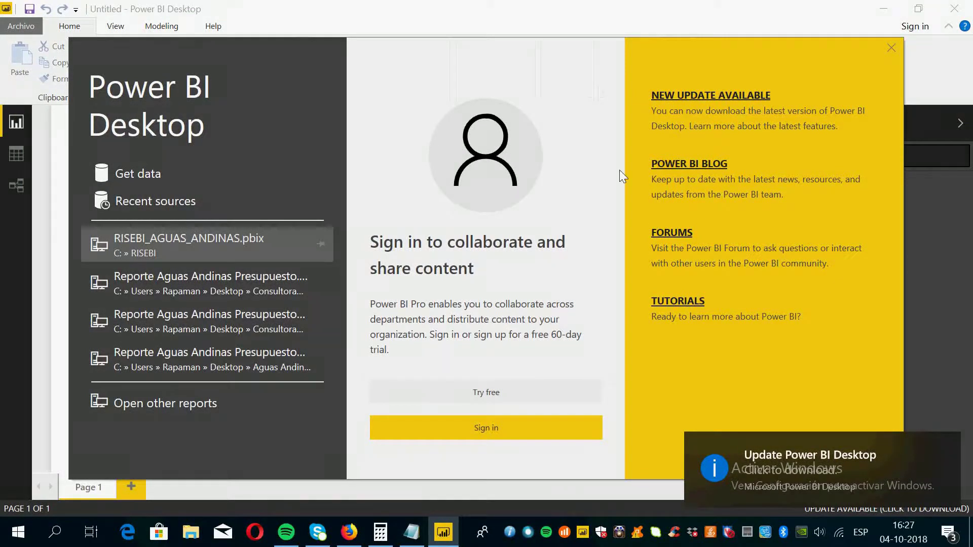
click(890, 47)
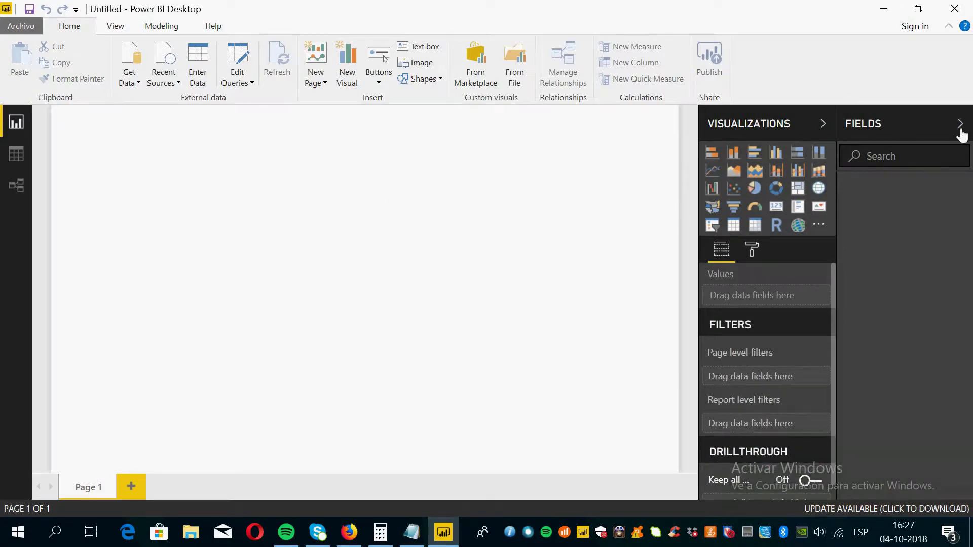
click(961, 124)
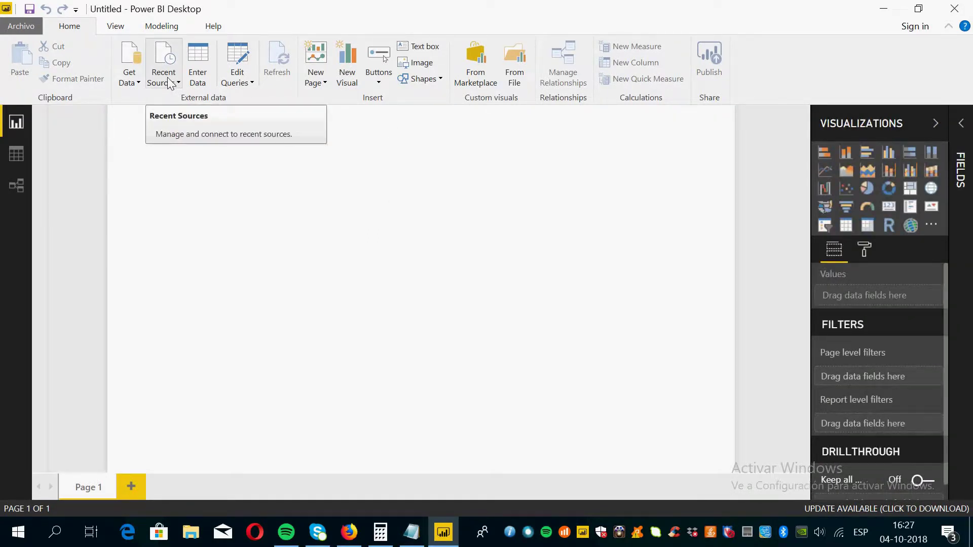
Switch to the Notepad note and replace its text with "Abriremos el link de los indicadores economicos"
click(411, 532)
drag(940, 167, 487, 155)
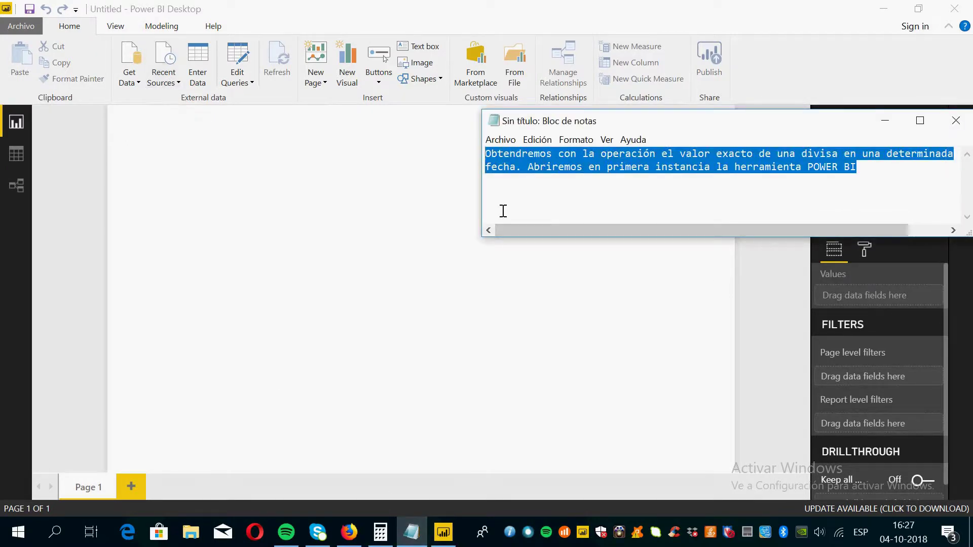
key(Delete)
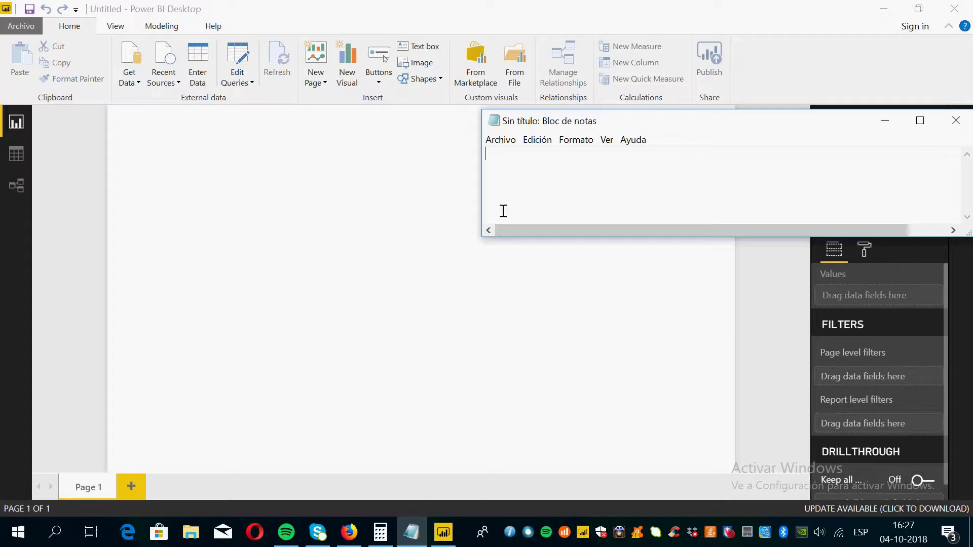
text(Abriremos el link de )
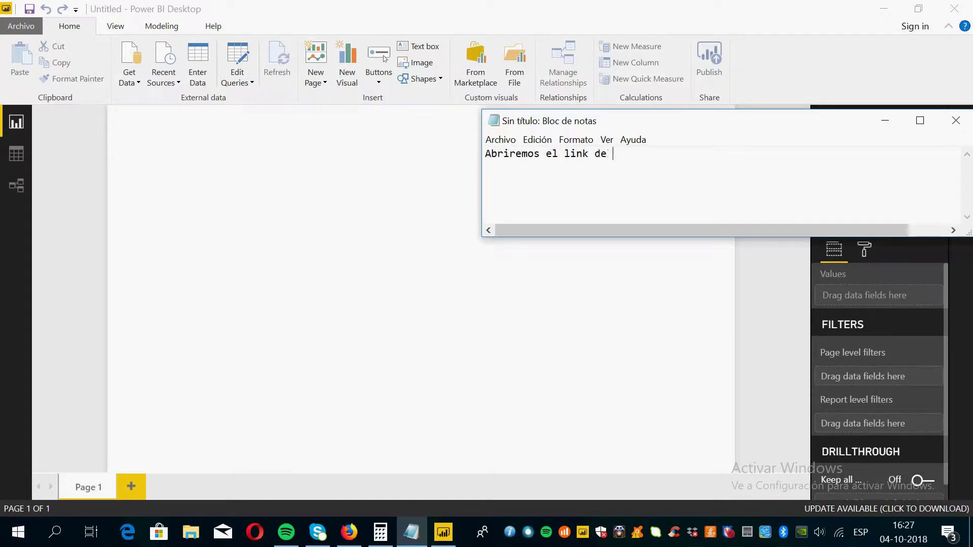
text(los indicadores exo)
key(BackSpace)
text(co)
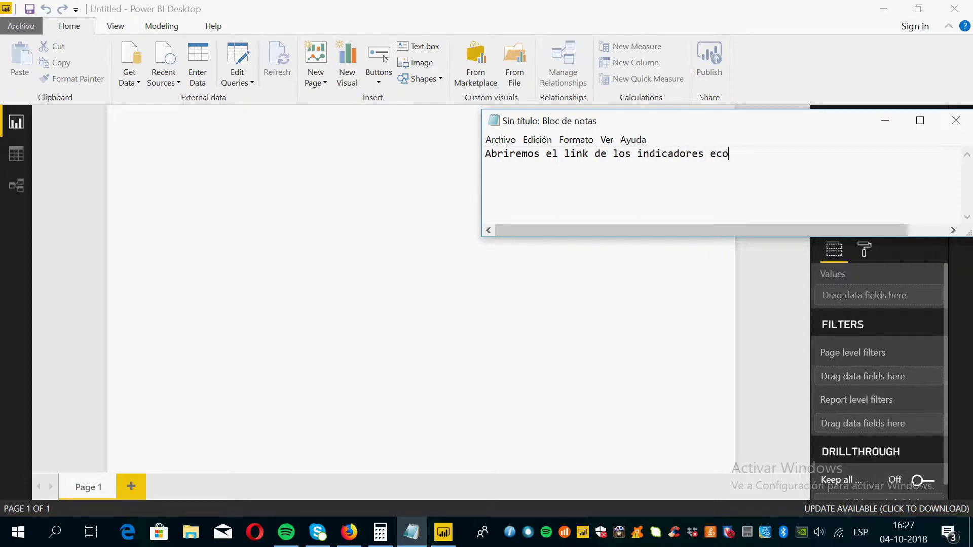
text(nomicos de)
key(BackSpace)
key(BackSpace)
Finish the note's sentence with "y de donde obtendremos la información."
text(y de donde obtendrem)
key(BackSpace)
key(BackSpace)
key(BackSpace)
text(dremos)
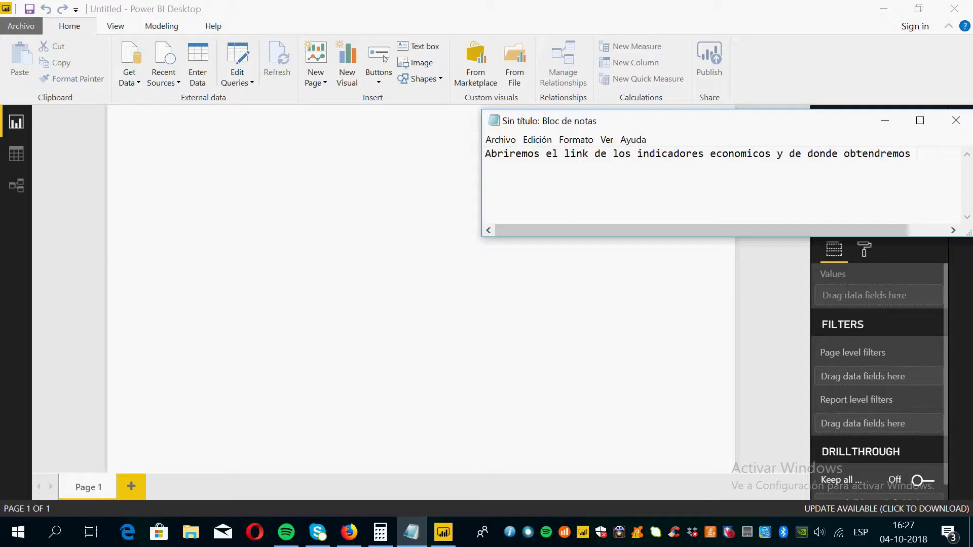
text( la infroam)
key(BackSpace)
key(BackSpace)
key(BackSpace)
key(BackSpace)
text(ormación.)
Clear the note, then switch to Firefox and select the address of the mindicador.cl home page
drag(571, 180, 434, 157)
key(BackSpace)
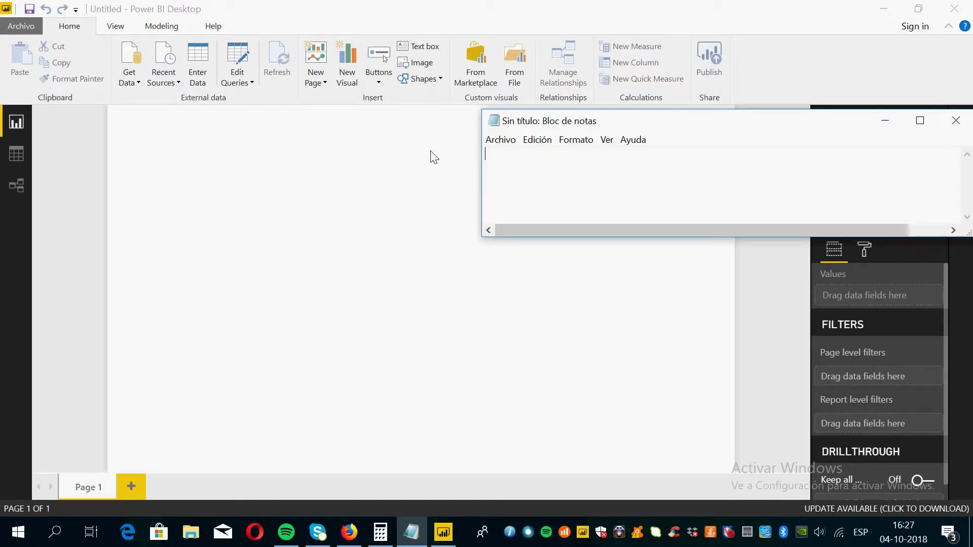
click(355, 533)
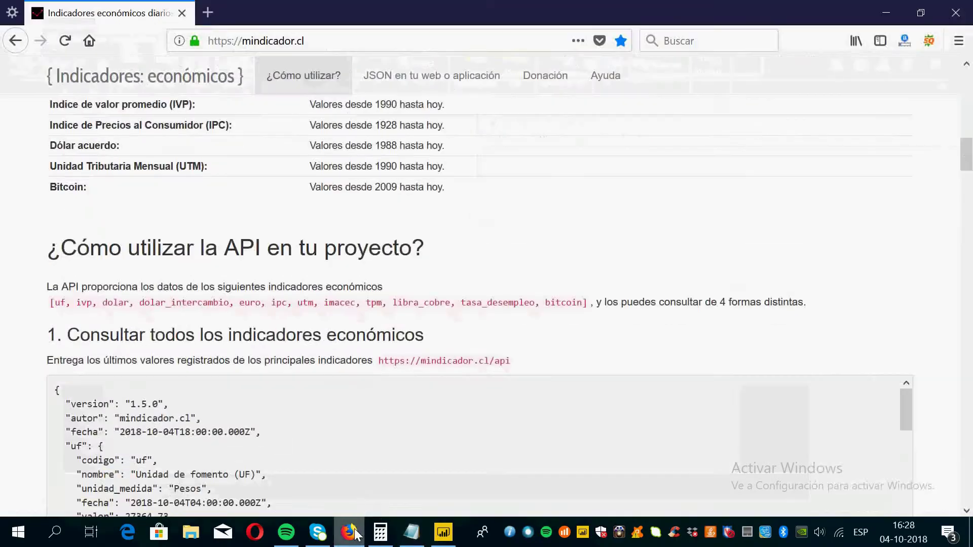
scroll(278, 189, up, 15)
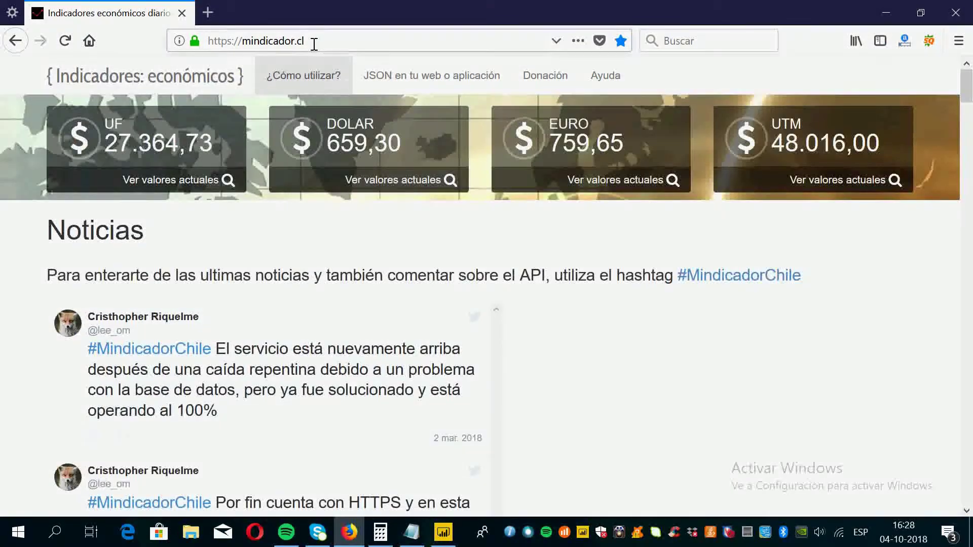
click(314, 44)
click(327, 45)
key(ctrl+a)
Switch back to Notepad and write "El siguiente sitio tiene el valor" in the empty note
click(412, 532)
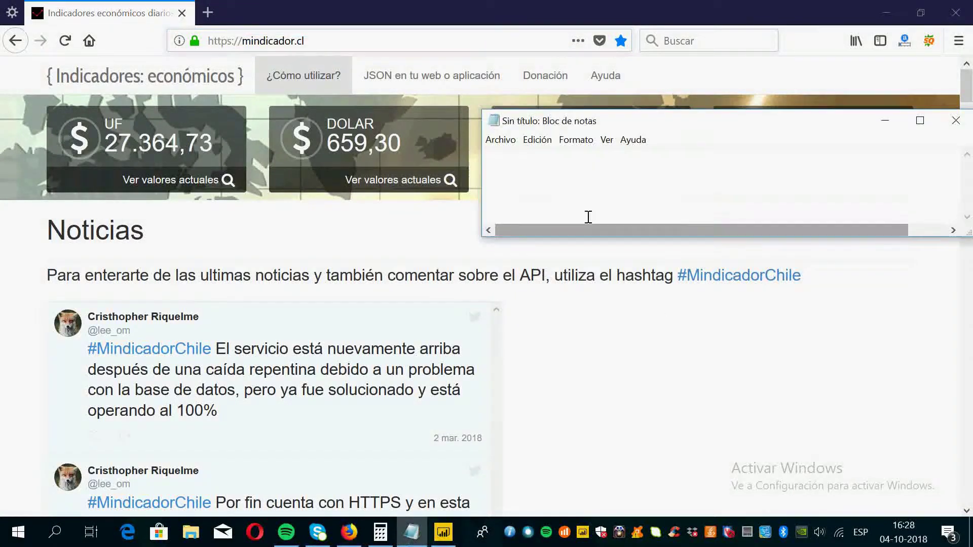
text(E)
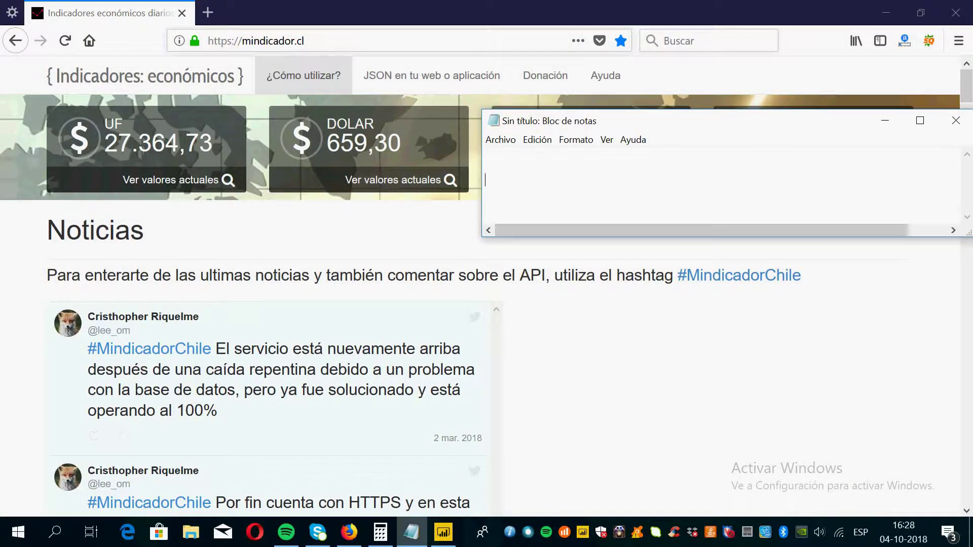
text(El sioguiente siti)
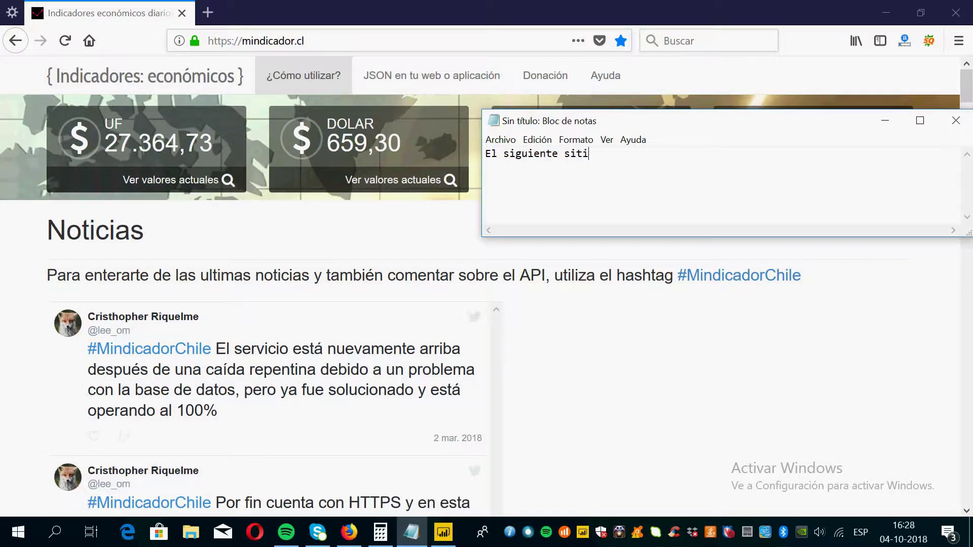
text(o tien)
text(e el valor )
text(centra)
key(BackSpace)
key(BackSpace)
key(BackSpace)
key(BackSpace)
key(BackSpace)
key(BackSpace)
Continue the note with "exacto a la fecha de los indicadores economicos"
text(e)
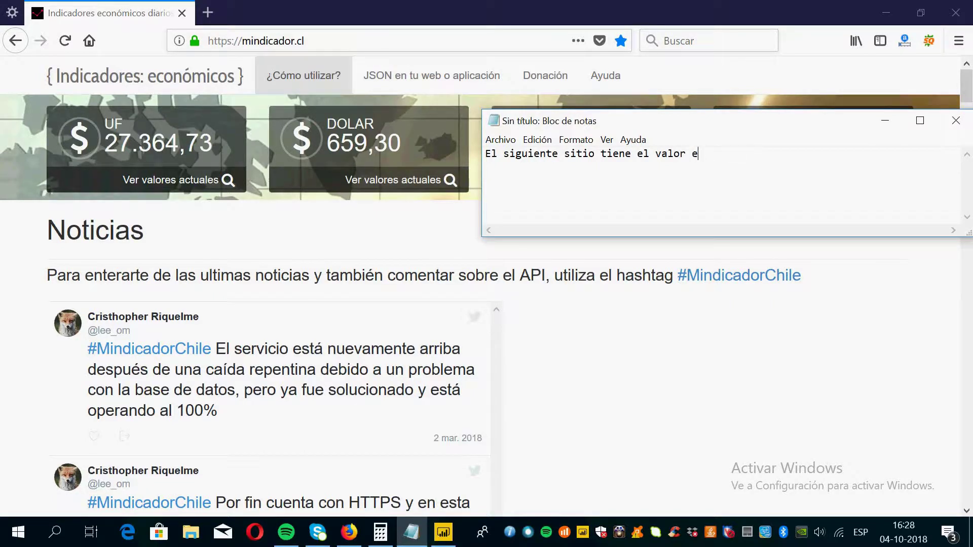
text(xacto a la fecha de los indicad)
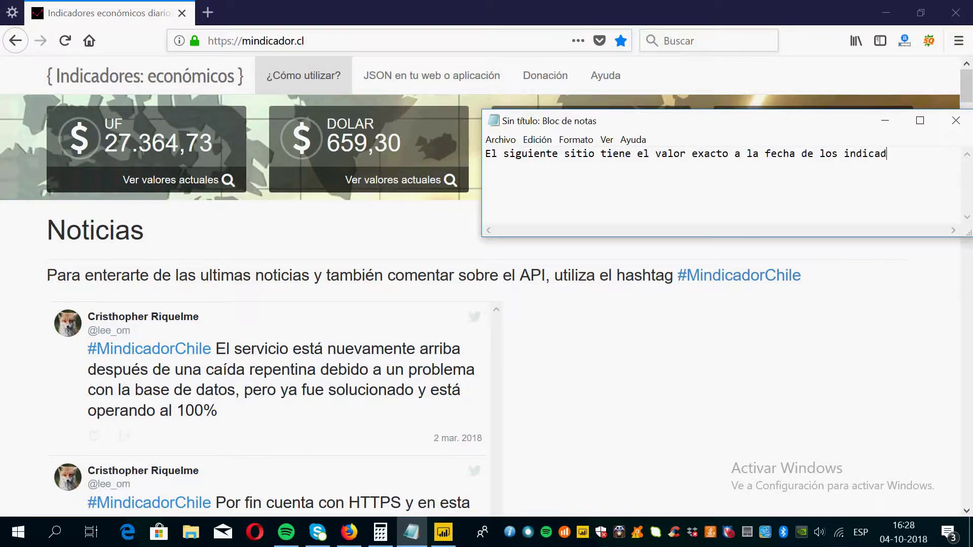
text(ores ecno)
key(BackSpace)
key(BackSpace)
text(onomicos)
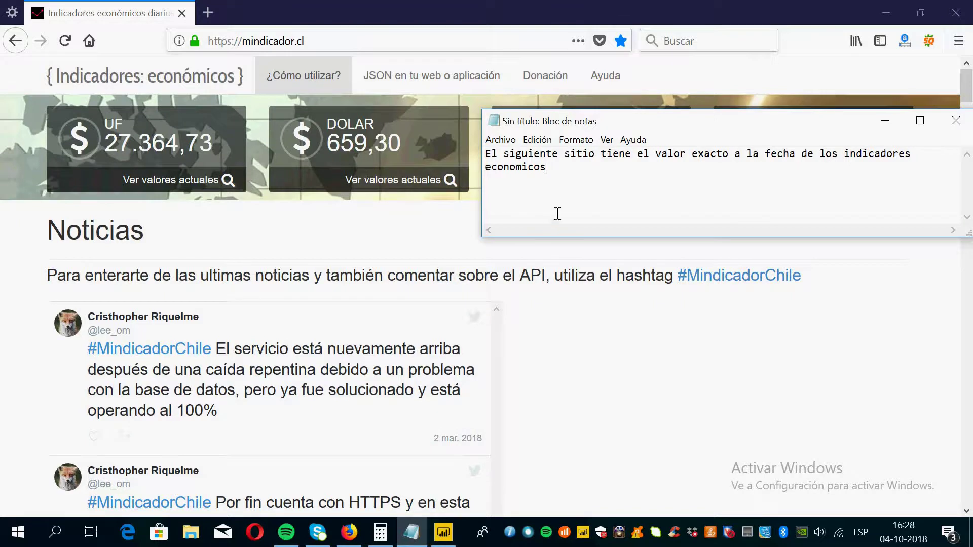
Complete the note by appending ", miremos un poco el sitio." to the existing text
key(ctrl+a)
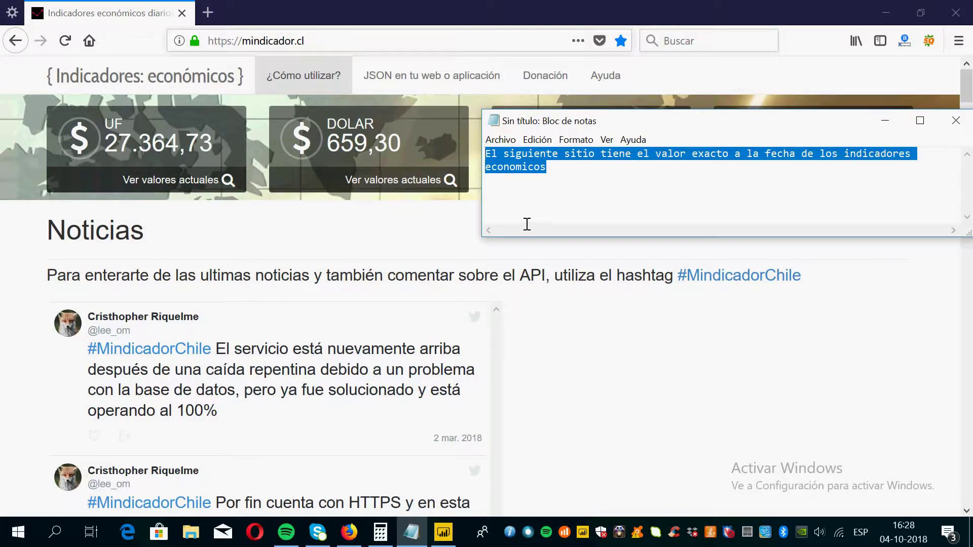
click(565, 181)
text(, miremo)
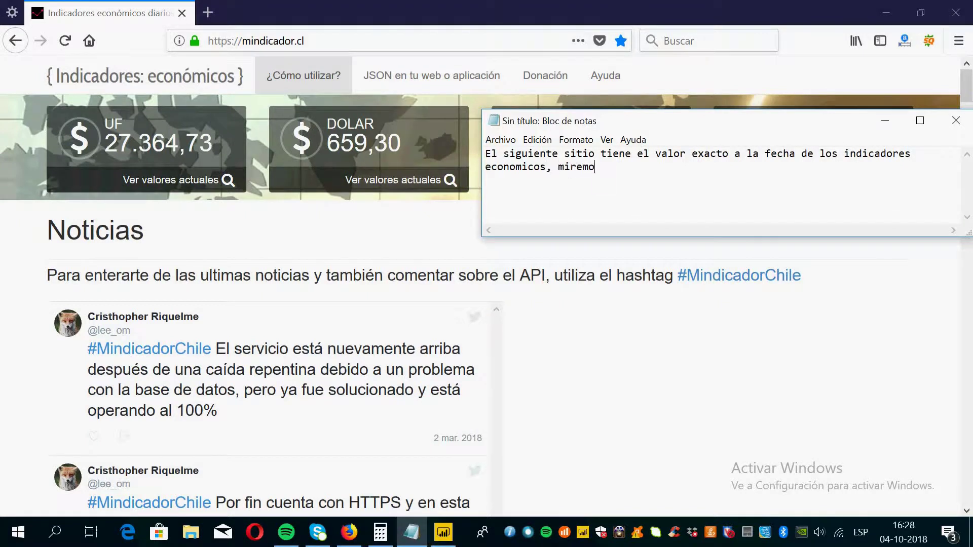
text(s un poco el sitio.)
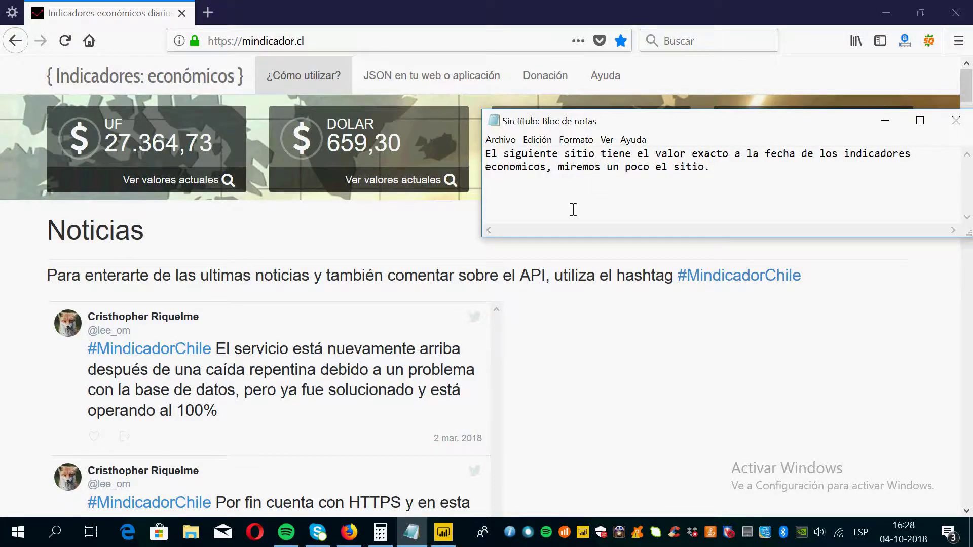
Switch to Firefox and review the UF, DOLAR, EURO and UTM cards and the table of available years on mindicador.cl
click(632, 355)
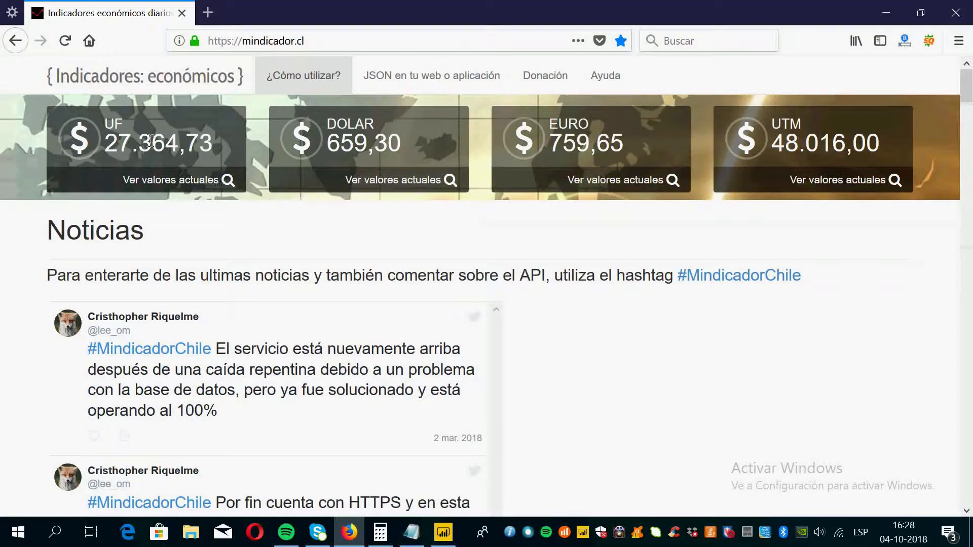
drag(116, 129, 104, 127)
drag(320, 126, 375, 124)
drag(607, 122, 550, 126)
drag(811, 123, 780, 125)
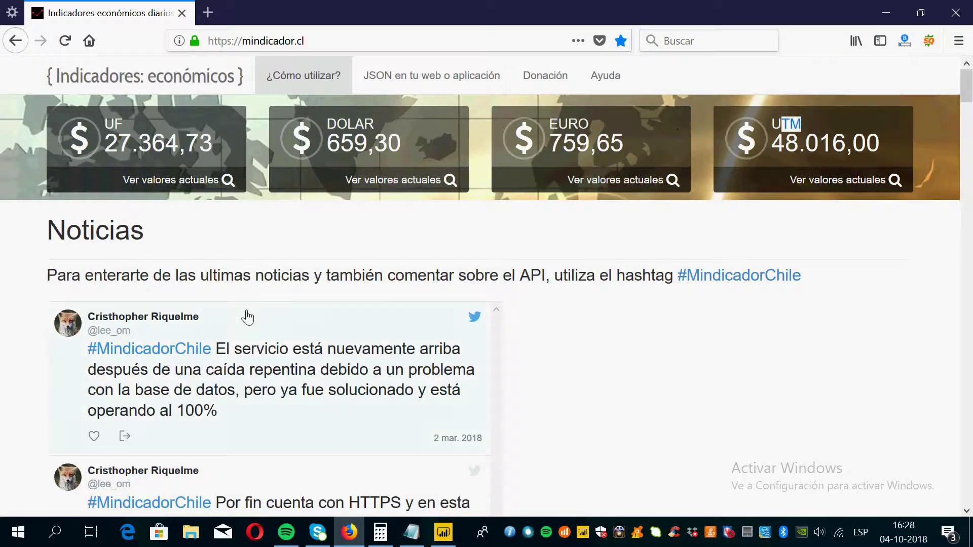
scroll(247, 302, down, 10)
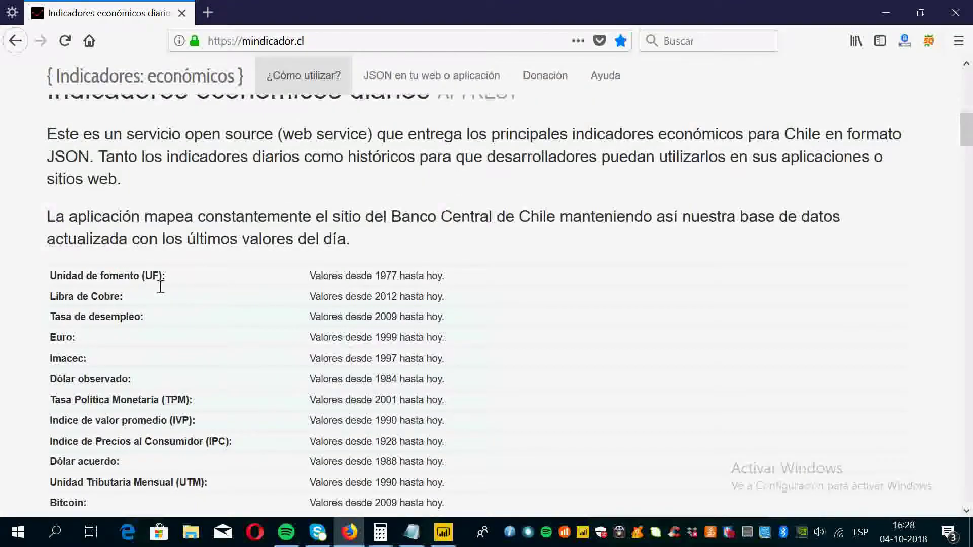
drag(445, 278, 319, 281)
scroll(339, 355, down, 3)
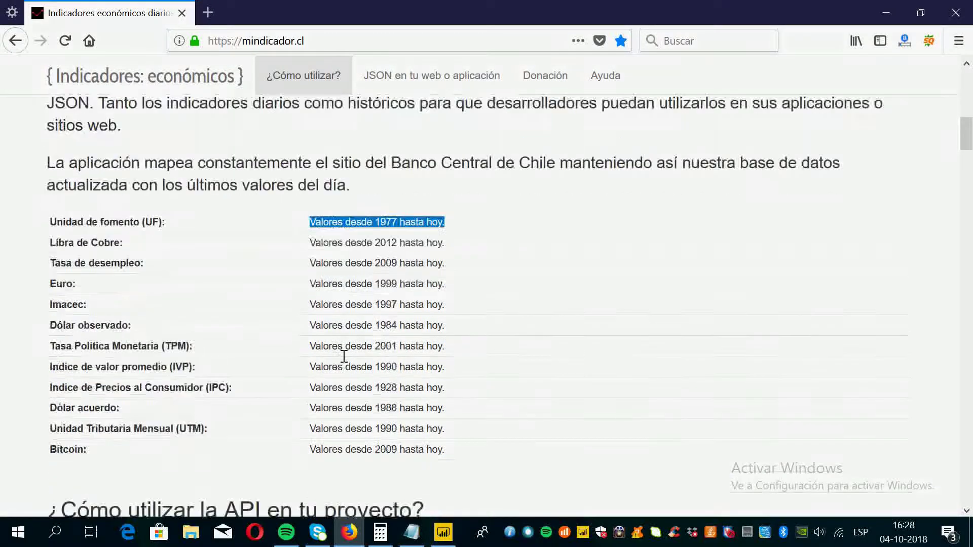
Switch to Notepad and add, below a blank line, "Se encuentran los valores considerados desde y hasta fecha actual"
click(416, 538)
drag(730, 186, 462, 169)
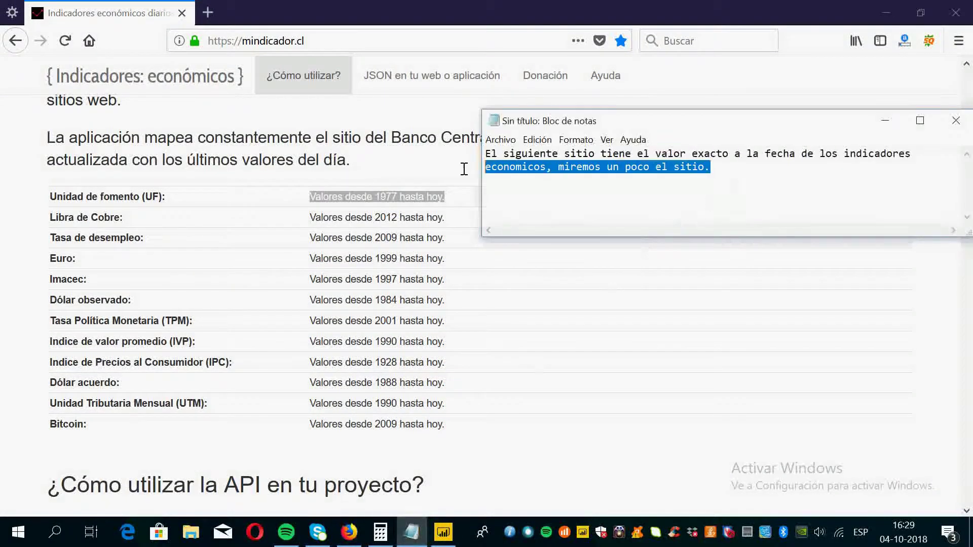
click(755, 191)
key(Return)
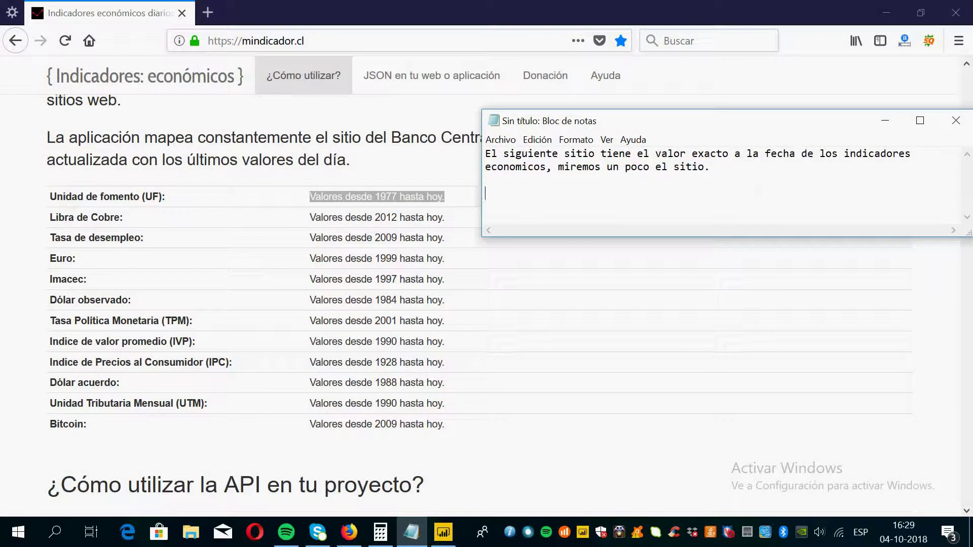
text(Se encuentra lo)
key(BackSpace)
key(BackSpace)
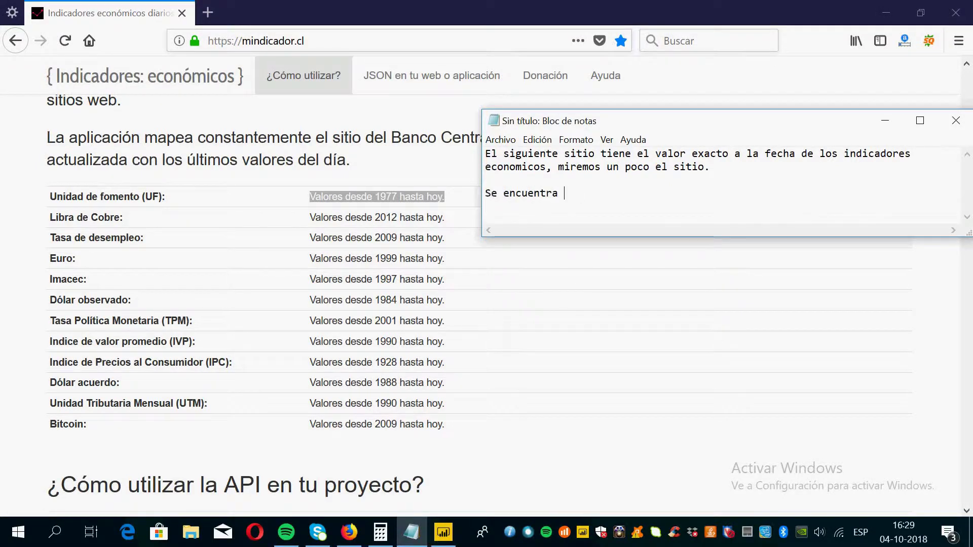
text(n los valore)
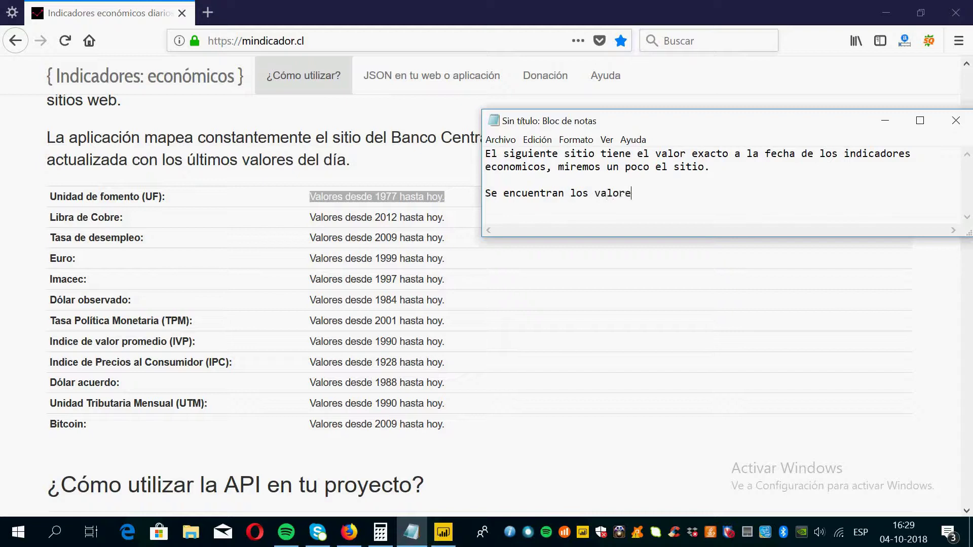
text(s considerados des)
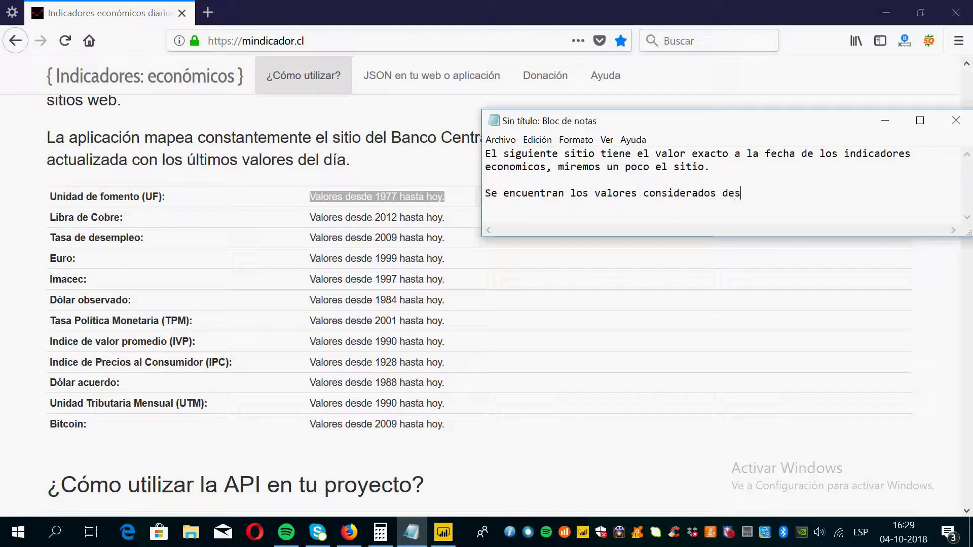
text(de y hasta fge)
key(BackSpace)
text(echa actual)
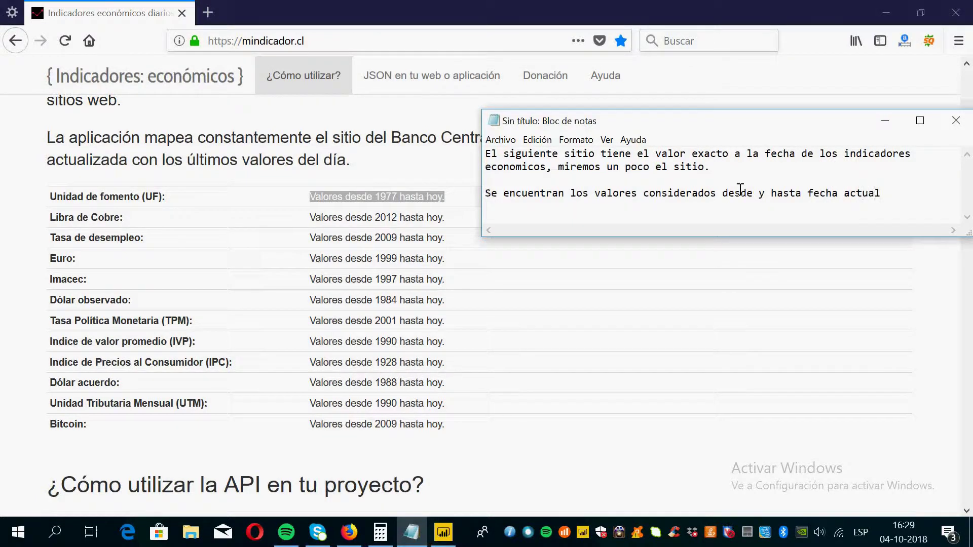
Complete the note's second sentence with "de algunas divisas o las mas importantes."
text( decior)
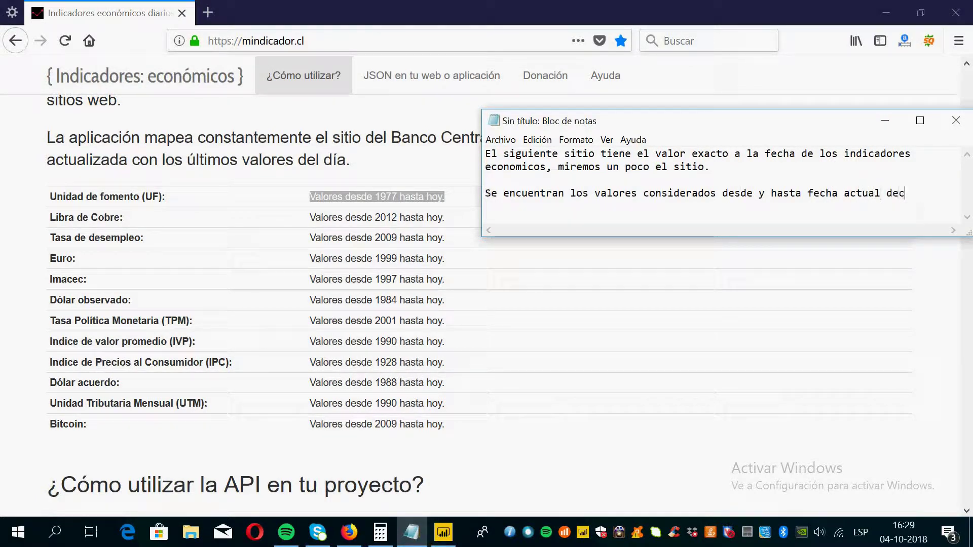
key(BackSpace)
key(BackSpace)
key(BackSpace)
text(alg)
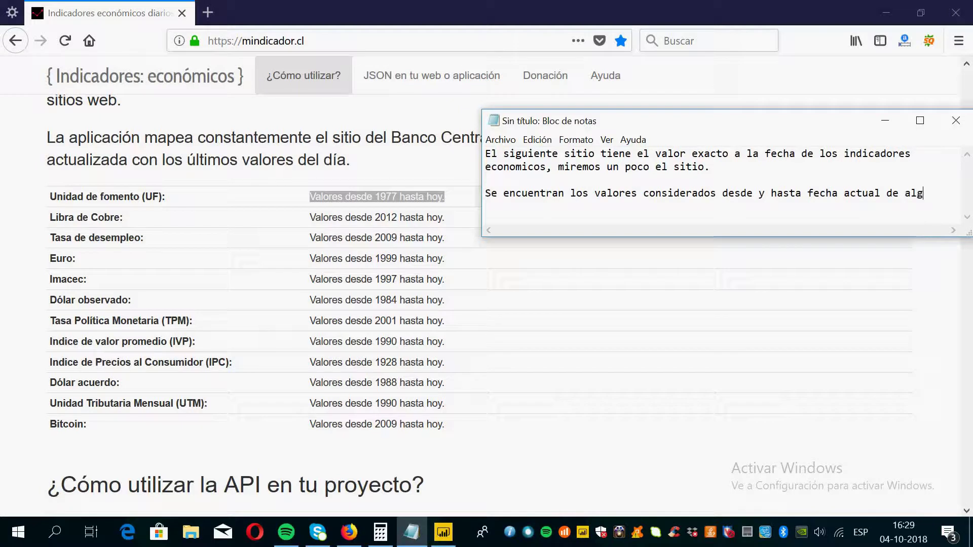
text(unas divisas )
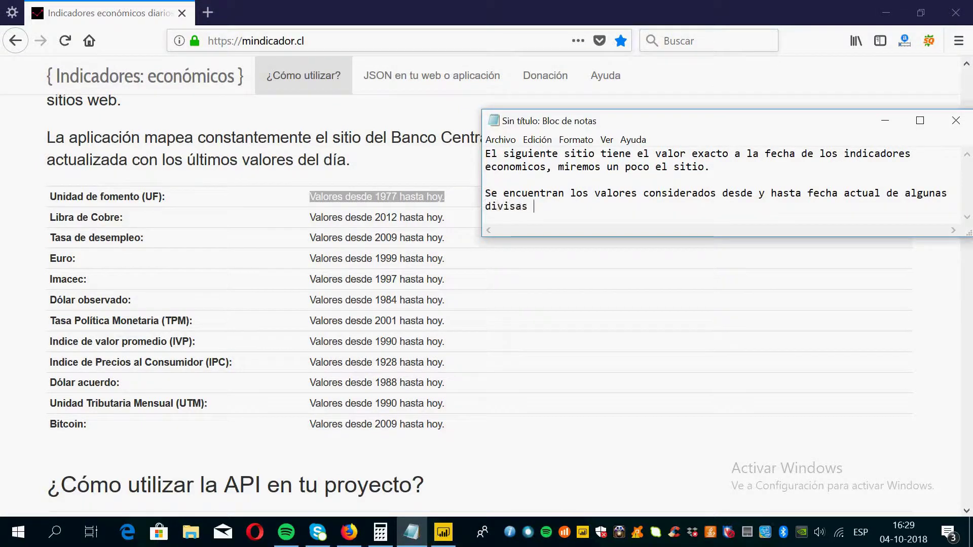
text(o las mas impor)
text(tatens)
key(BackSpace)
key(BackSpace)
key(BackSpace)
key(BackSpace)
text(ntes.)
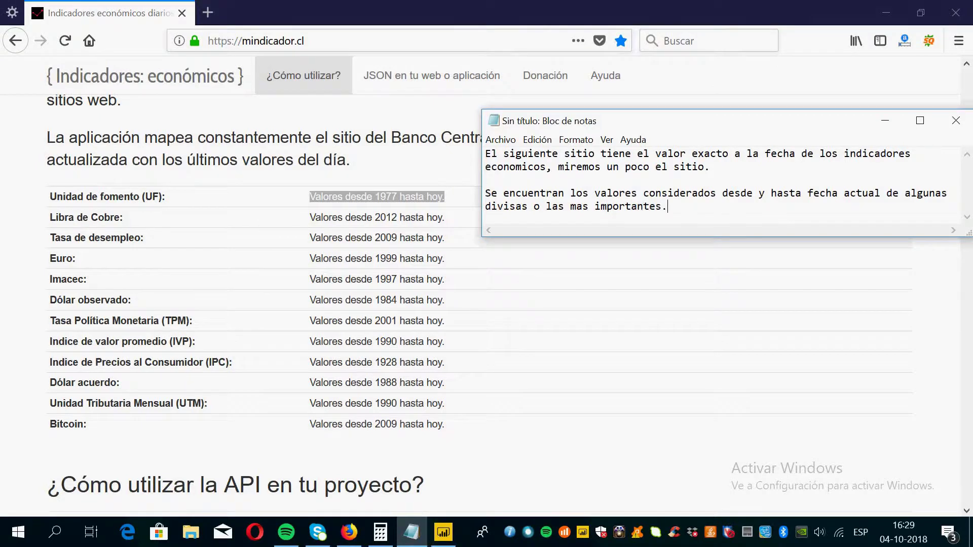
Clear the note, then copy the bracketed list of API indicators, from uf to bitcoin, from the Firefox page
key(ctrl+a)
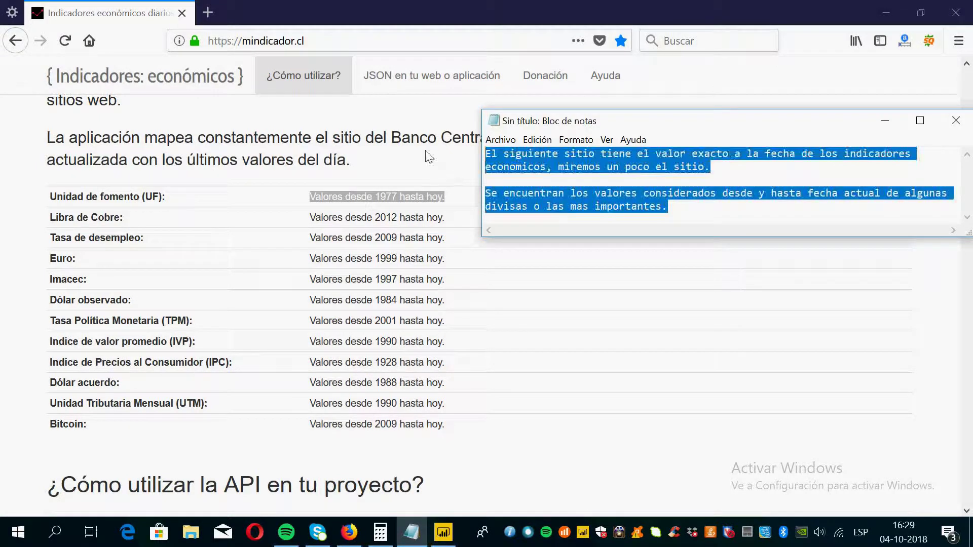
key(BackSpace)
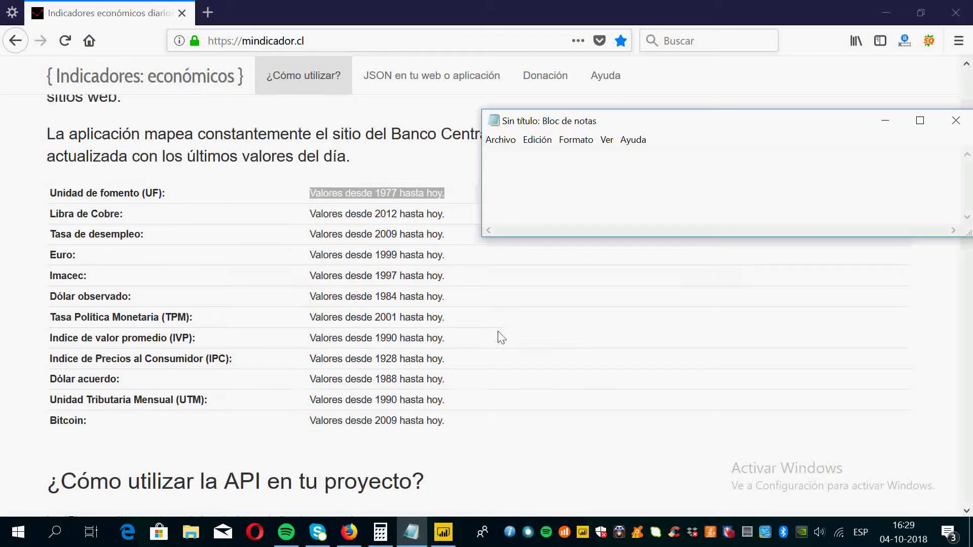
click(500, 337)
scroll(503, 408, down, 5)
scroll(413, 327, down, 2)
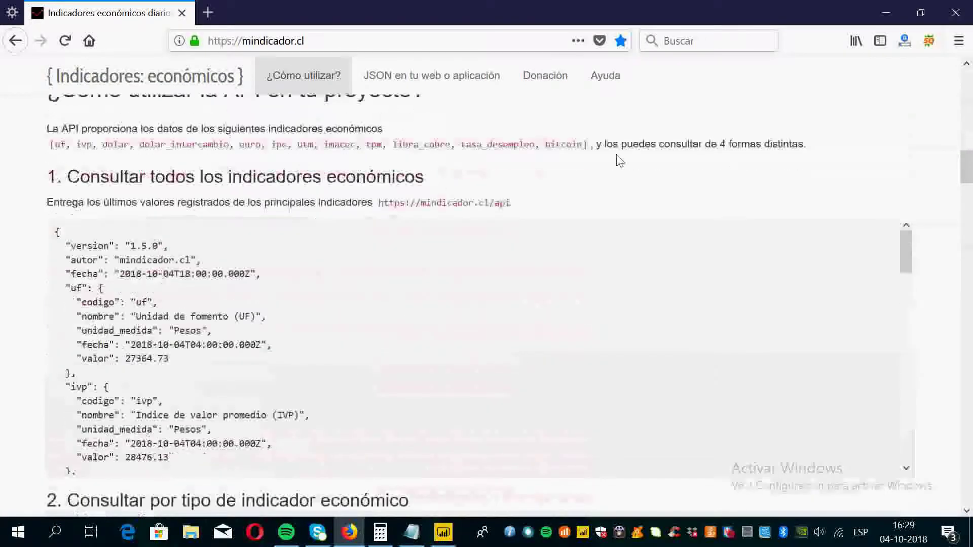
drag(588, 147, 56, 157)
key(ctrl+c)
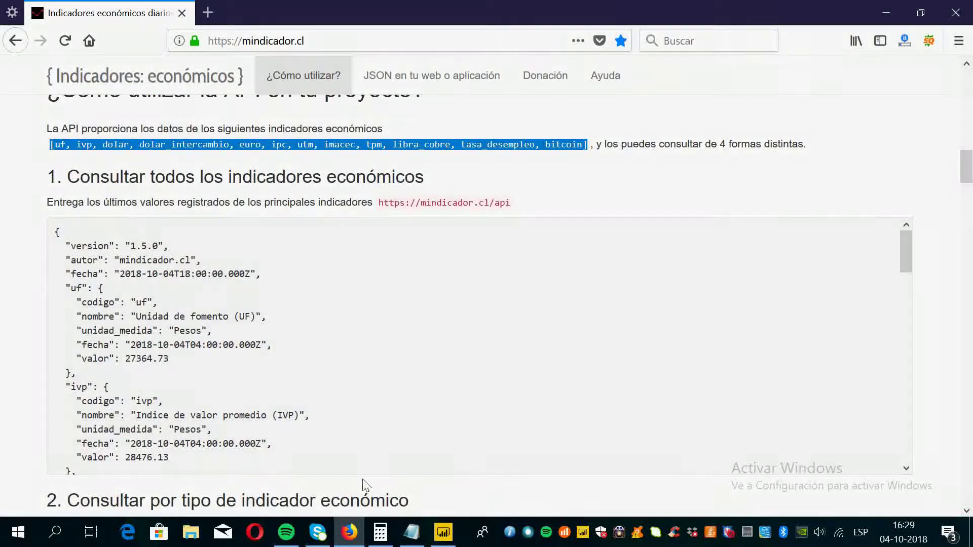
Write "Todo esto podemos obtener" in Notepad, paste the copied indicator list on the next line and review it through to bitcoin
click(411, 532)
text(Todo)
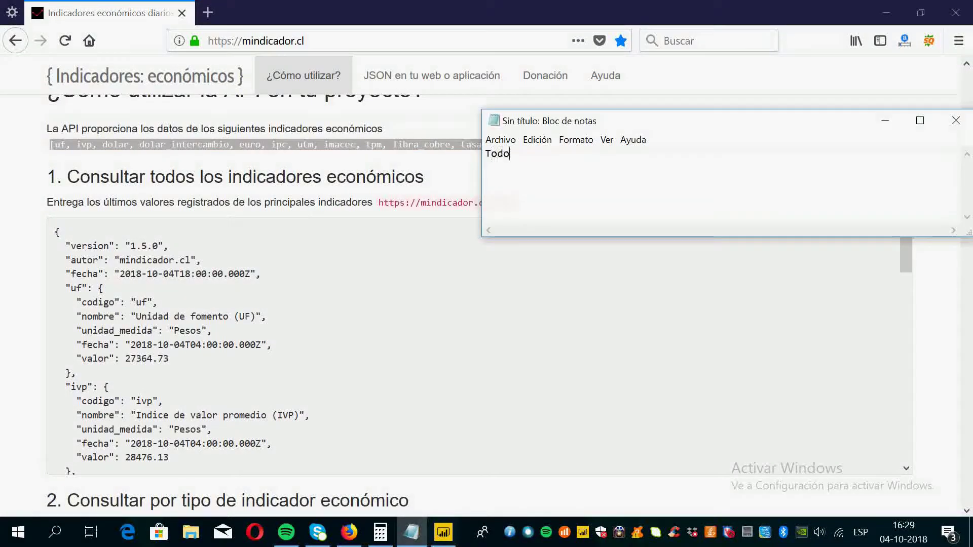
text( esto podemos obtener)
key(Return)
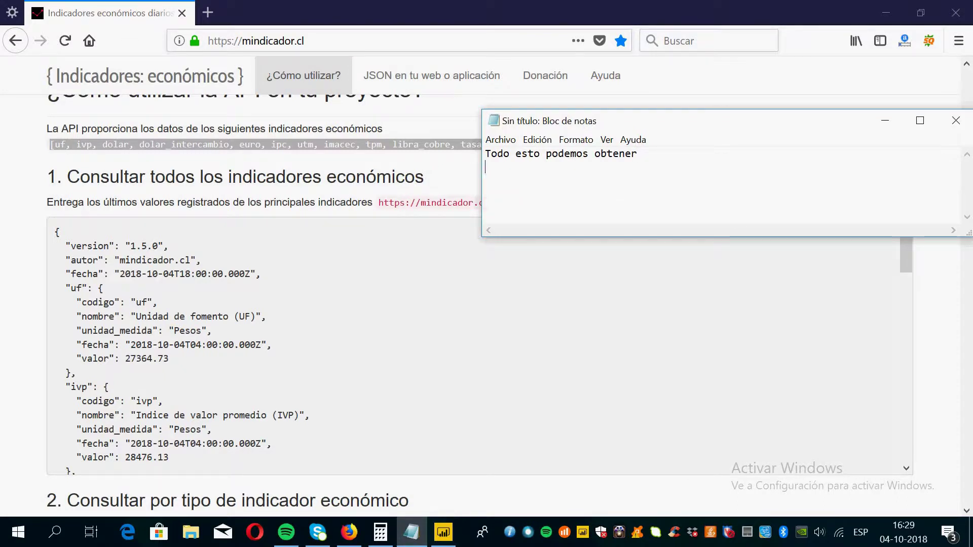
key(ctrl+v)
drag(633, 230, 522, 231)
click(516, 171)
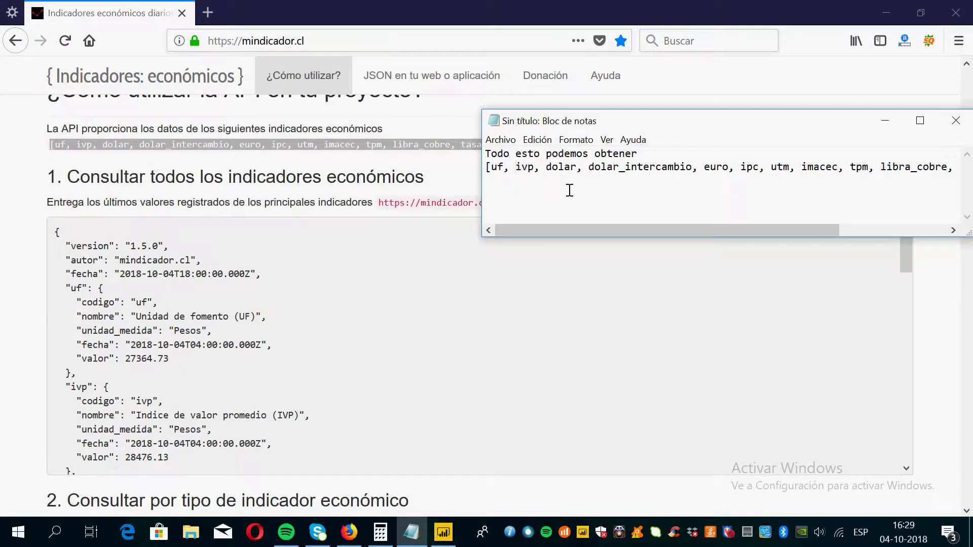
click(717, 173)
drag(752, 229, 907, 229)
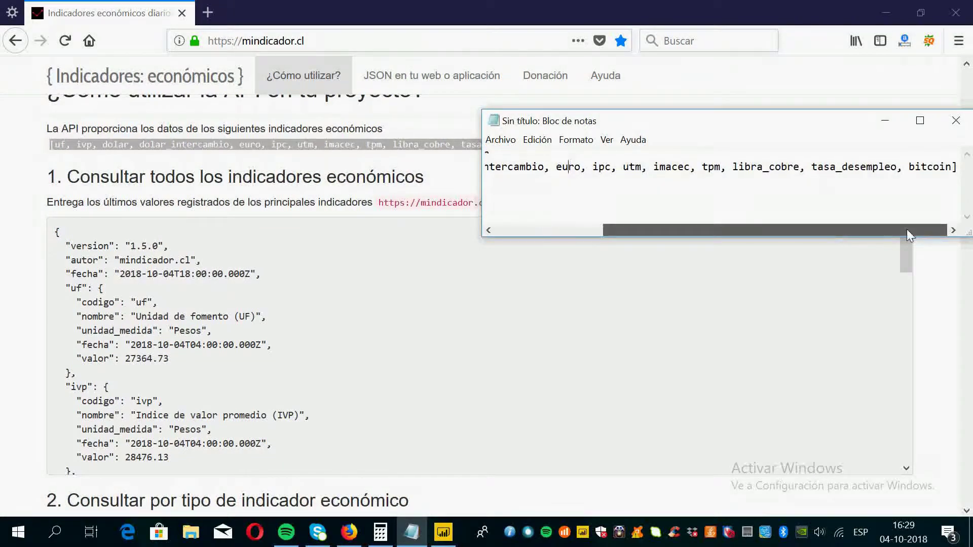
key(ctrl+a)
key(Delete)
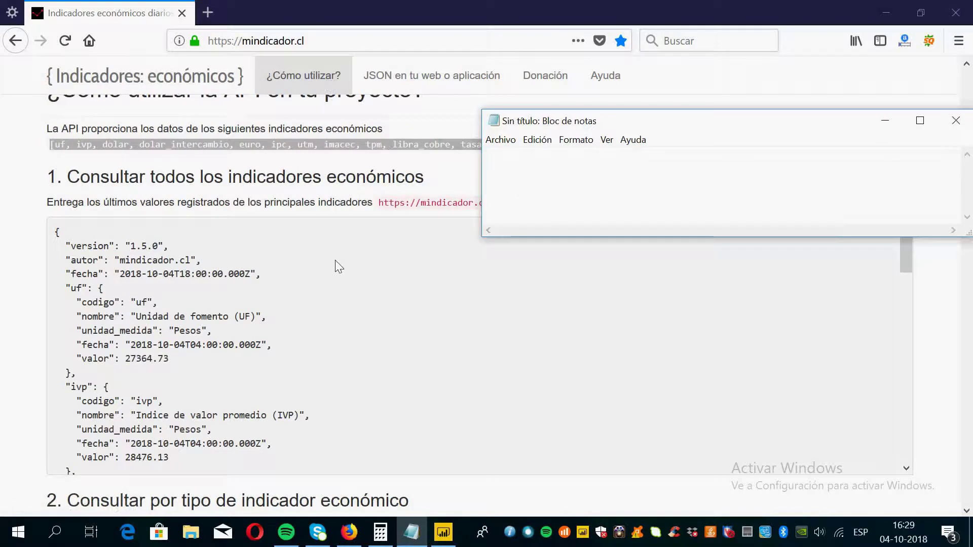
click(292, 191)
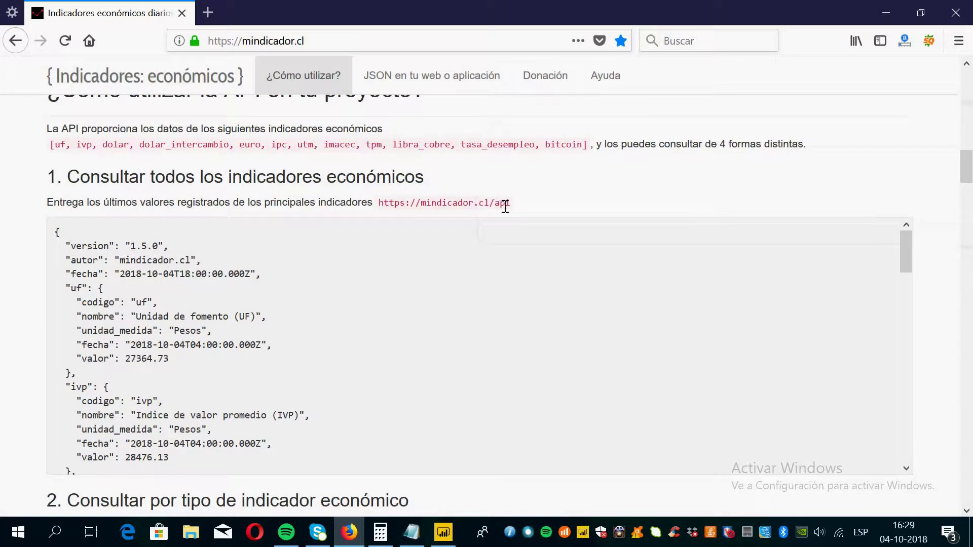
drag(515, 208, 381, 203)
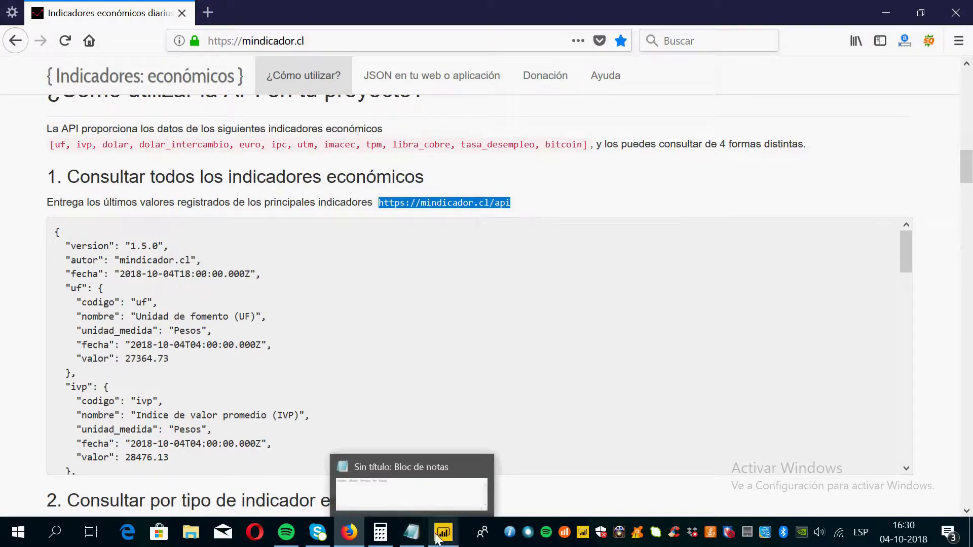
click(411, 532)
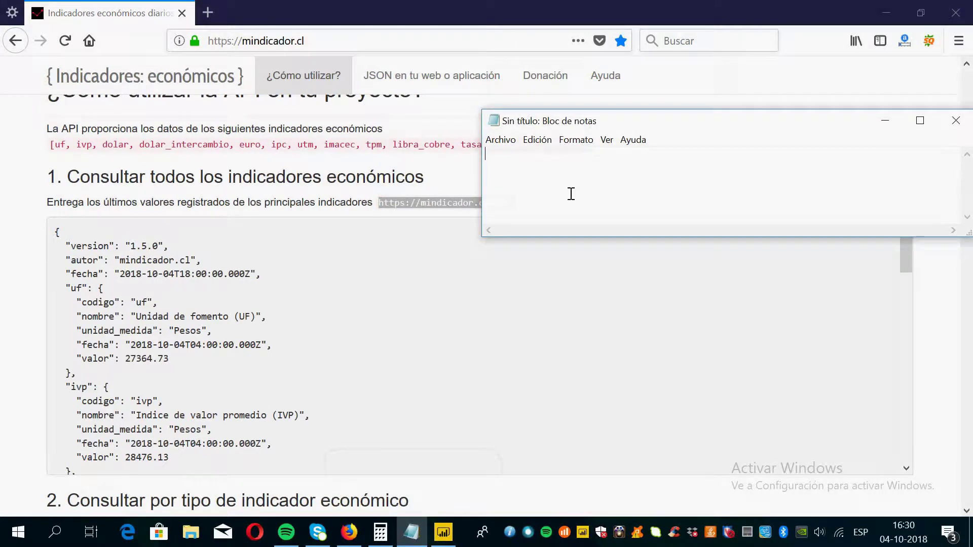
text(el get de donde o)
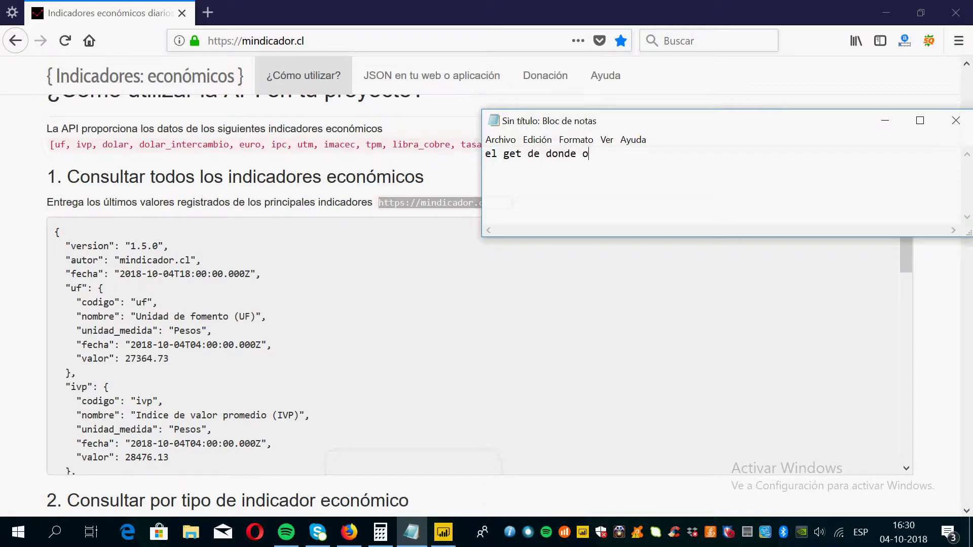
text(btendrempos la primera tu)
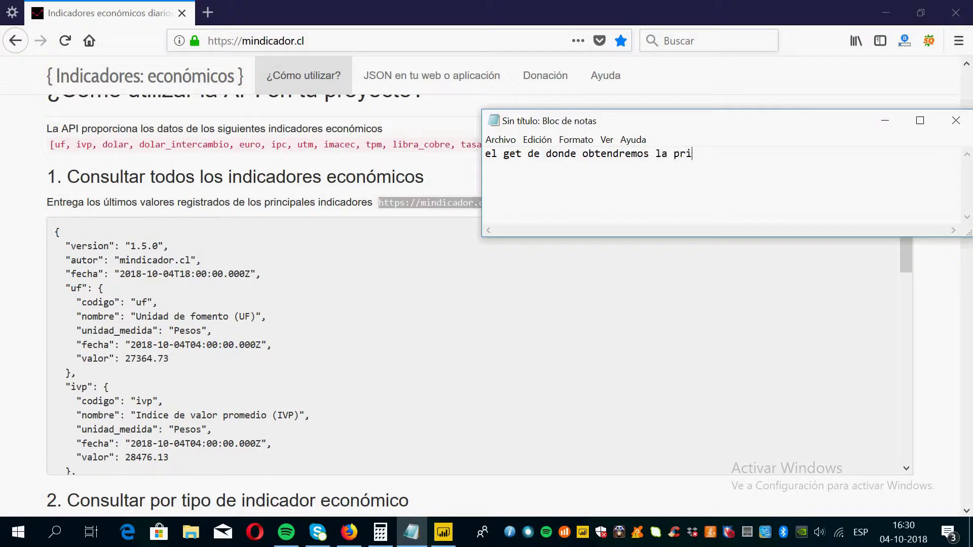
key(BackSpace)
text(ruta)
key(Return)
key(Return)
key(ctrl+v)
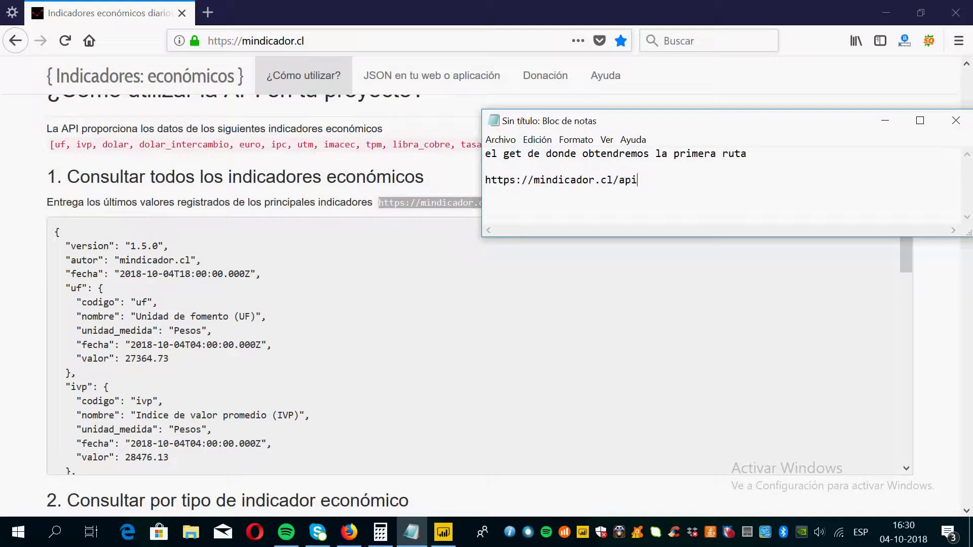
Return to Firefox and examine the sample JSON for all indicators and the section on querying by indicator type
click(282, 268)
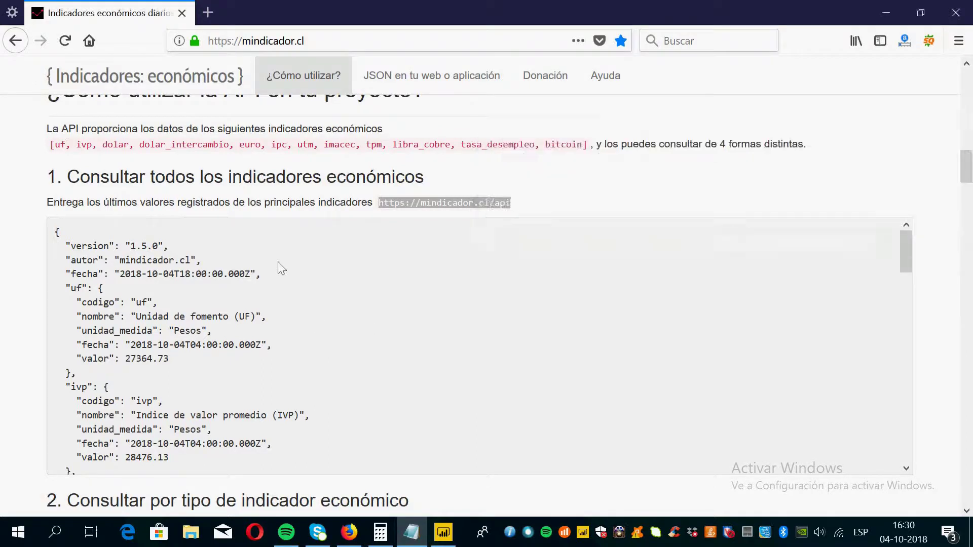
scroll(258, 334, down, 5)
scroll(259, 346, down, 8)
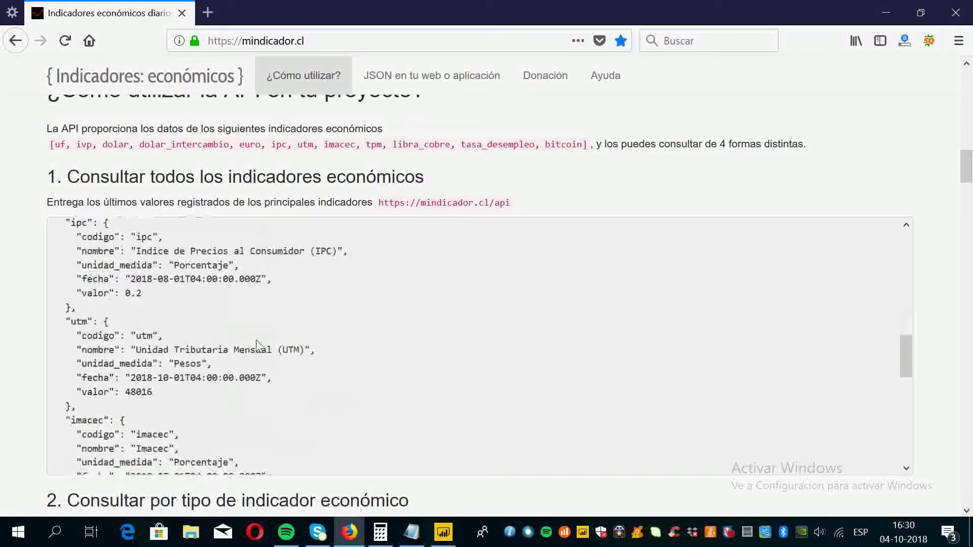
scroll(257, 346, down, 10)
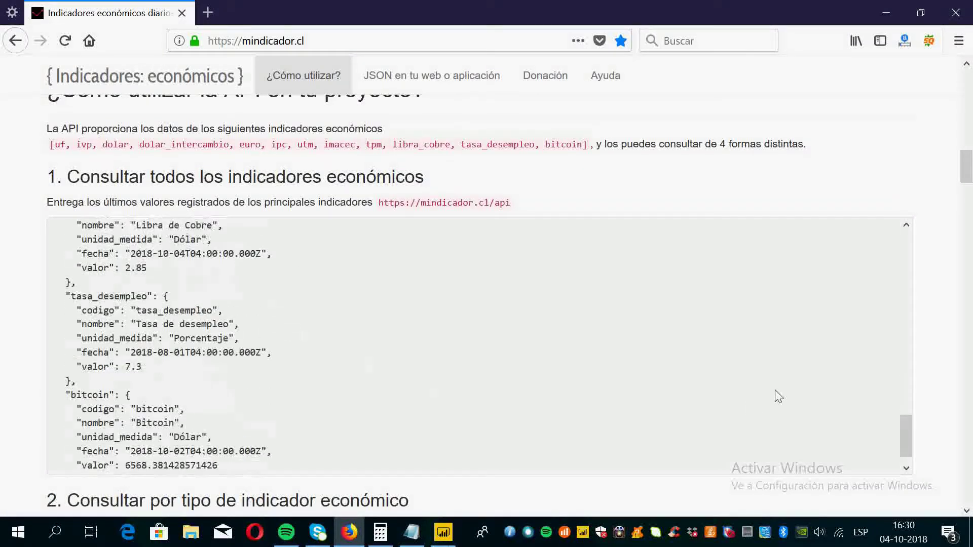
scroll(779, 397, down, 7)
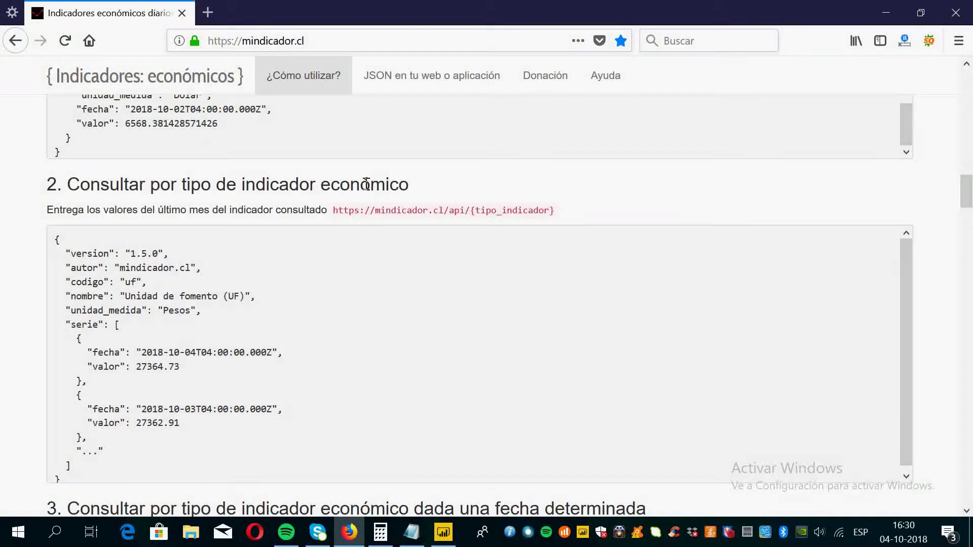
scroll(356, 235, up, 8)
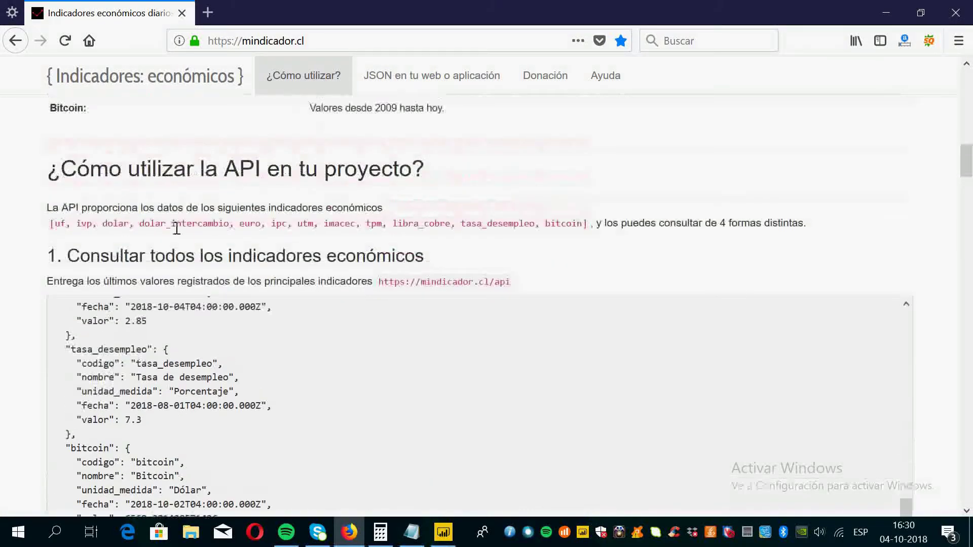
scroll(176, 228, down, 8)
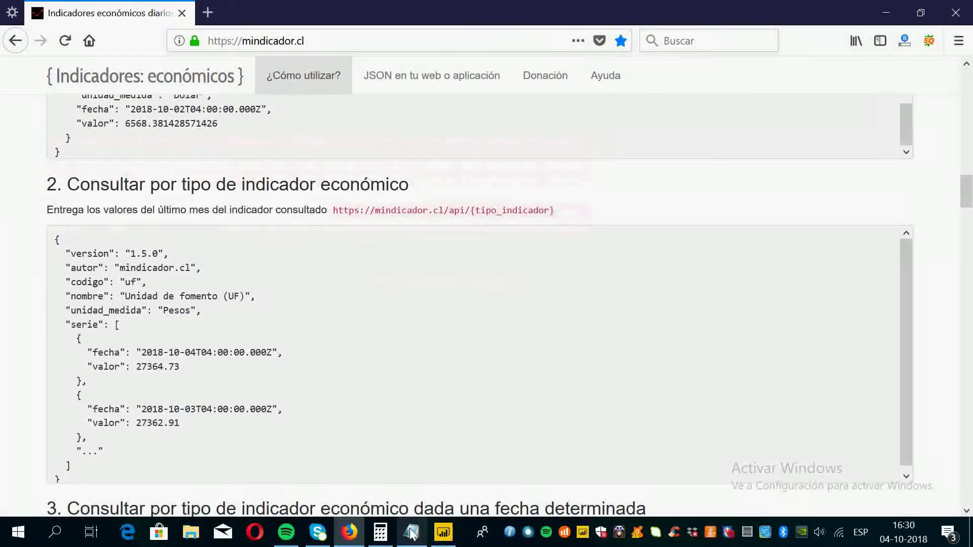
Add "Se encuentra para poder consultar o consumir por tipo de divisa, fecha predeterminada" to the Notepad note, consulting section 3 of the Firefox page
click(412, 533)
text(e encuentra para poder consultar o consumir por tipo de divis)
click(375, 212)
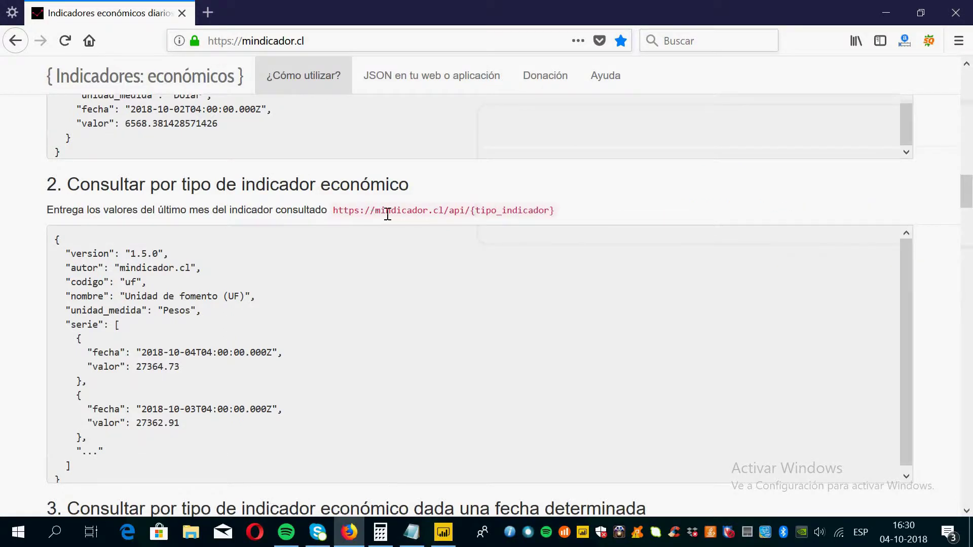
scroll(397, 257, down, 3)
scroll(470, 365, down, 5)
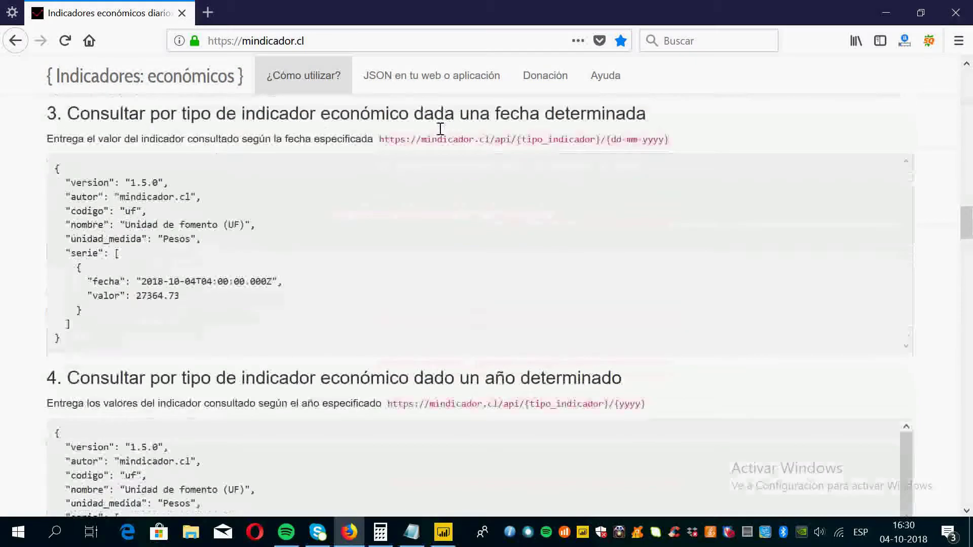
triple_click(436, 122)
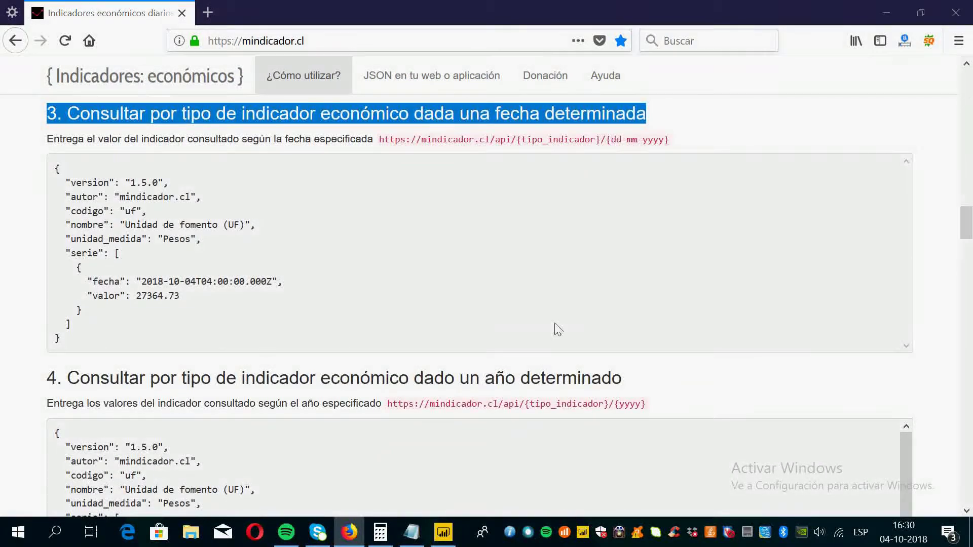
key(alt+Tab)
text(, fecha)
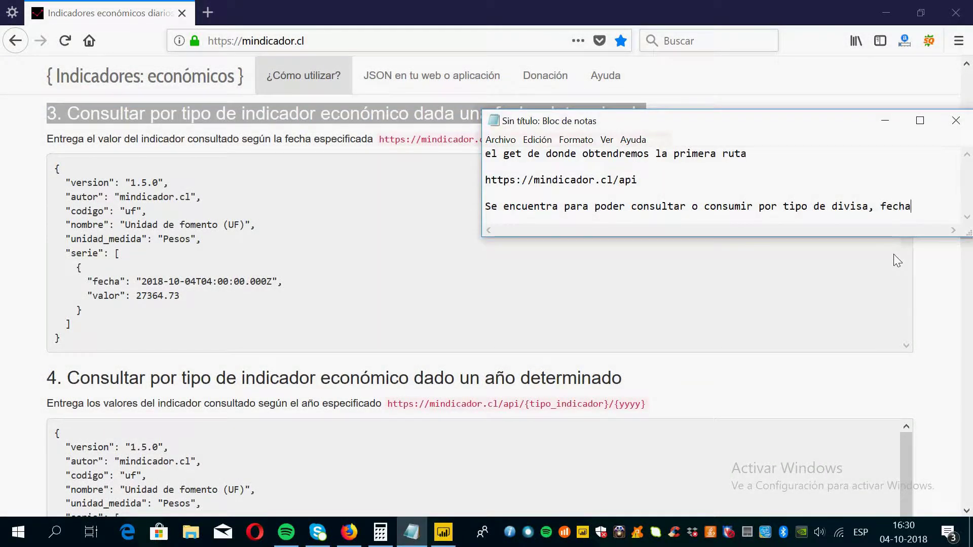
text( predeterminada)
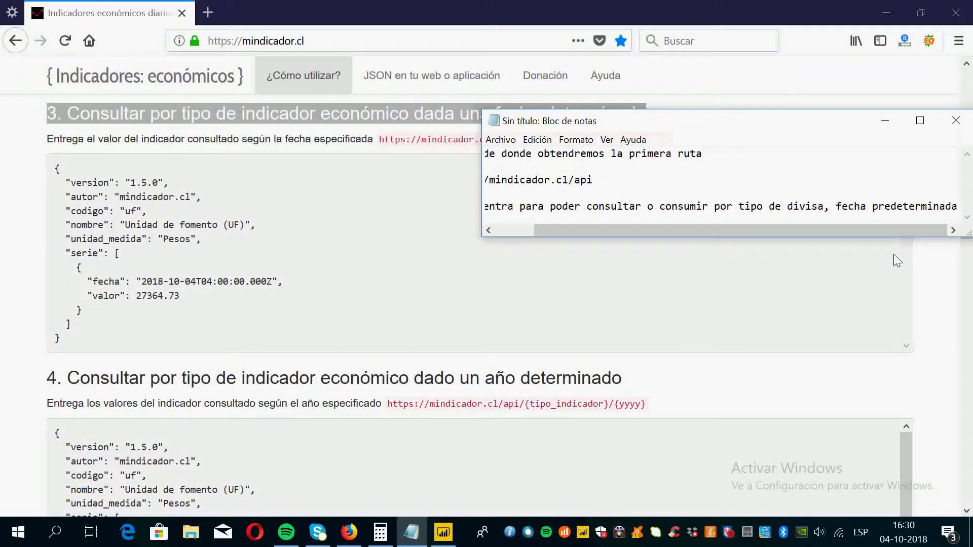
key(Return)
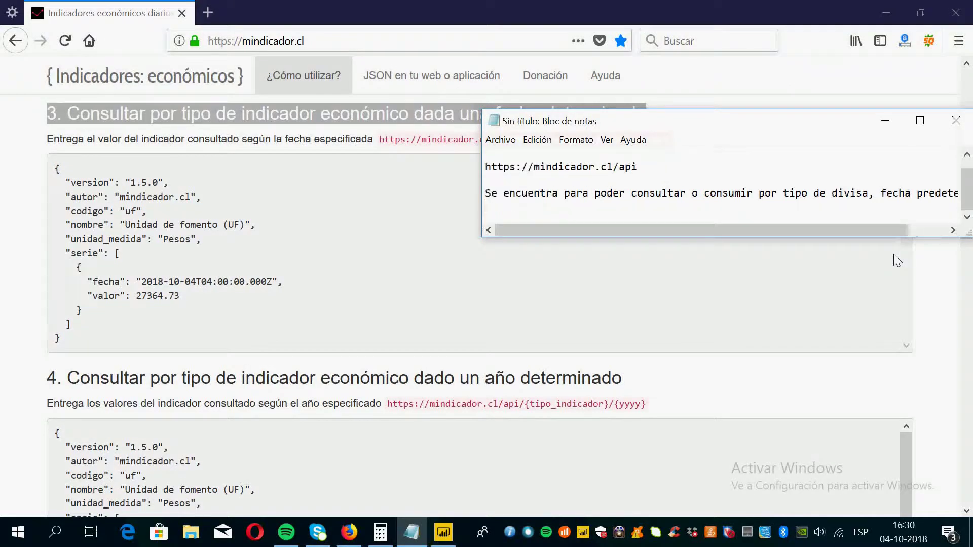
Examine the section on querying by year, the JSON explanation and the programming language examples on the Firefox page
click(668, 405)
scroll(669, 400, down, 3)
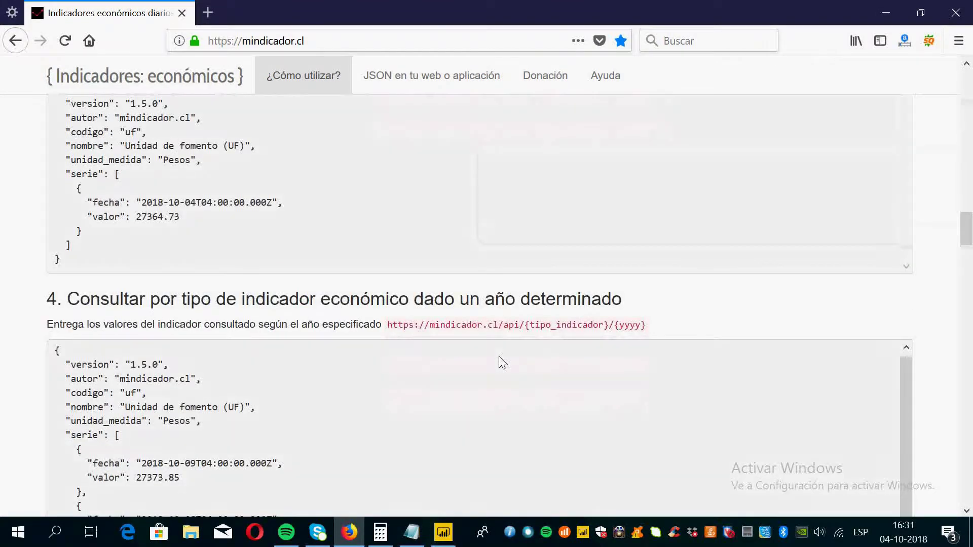
scroll(544, 356, down, 3)
key(alt+Tab)
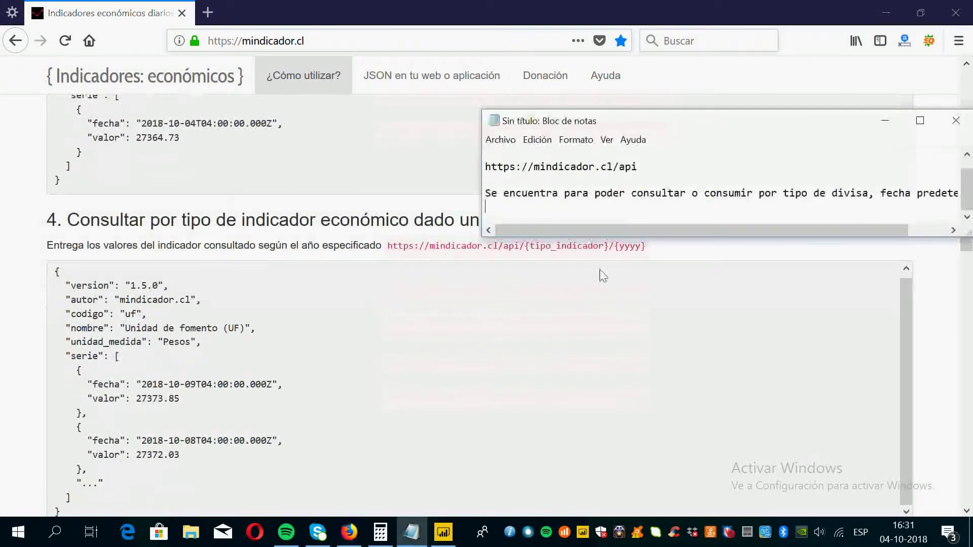
click(503, 363)
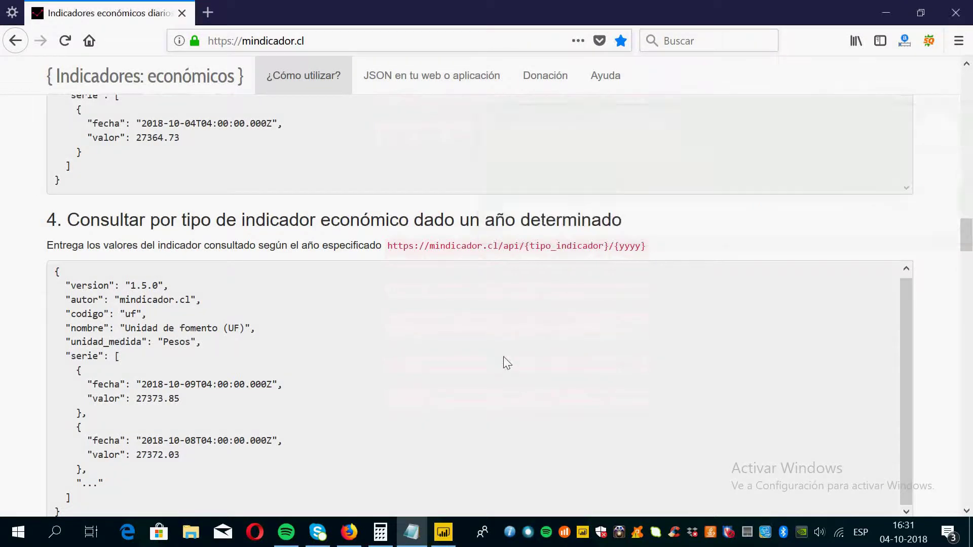
scroll(501, 366, down, 15)
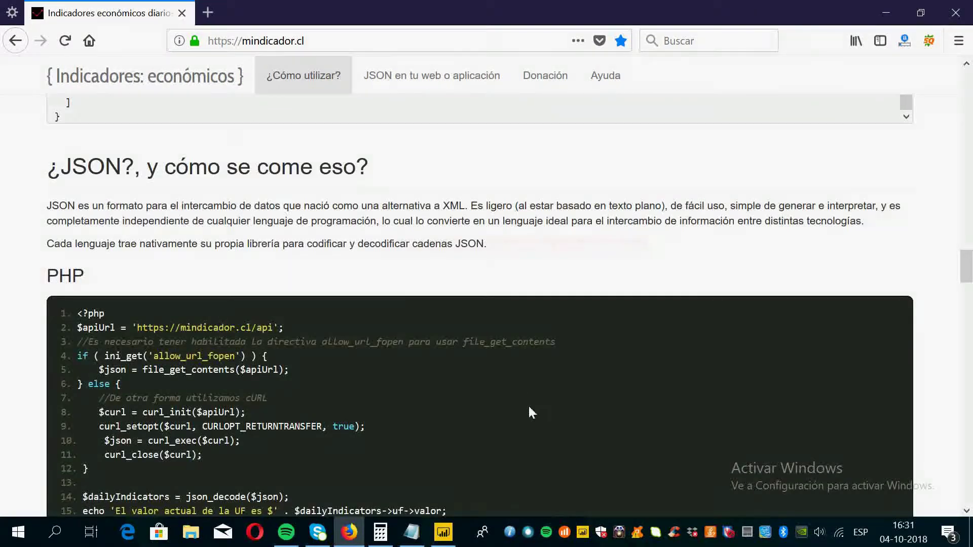
scroll(530, 412, up, 20)
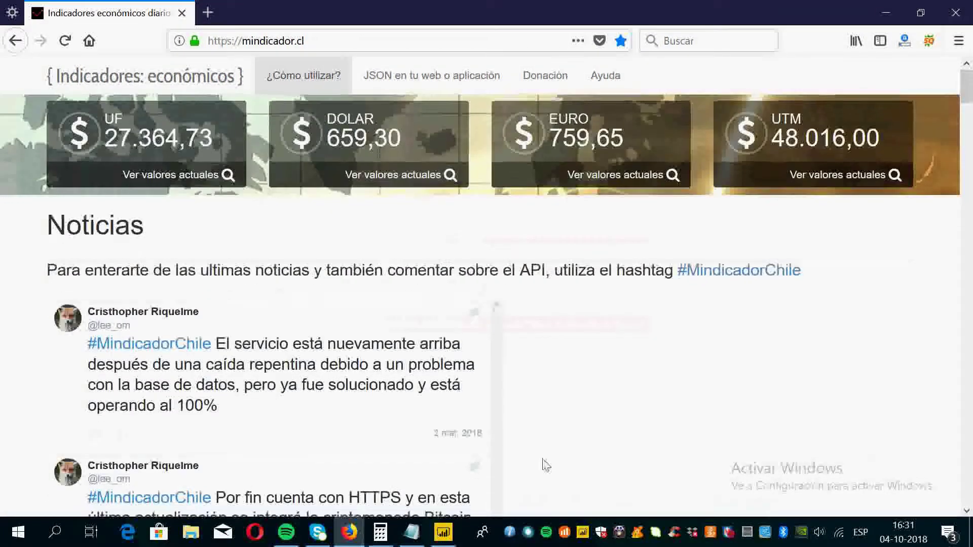
scroll(543, 480, down, 20)
scroll(567, 487, down, 15)
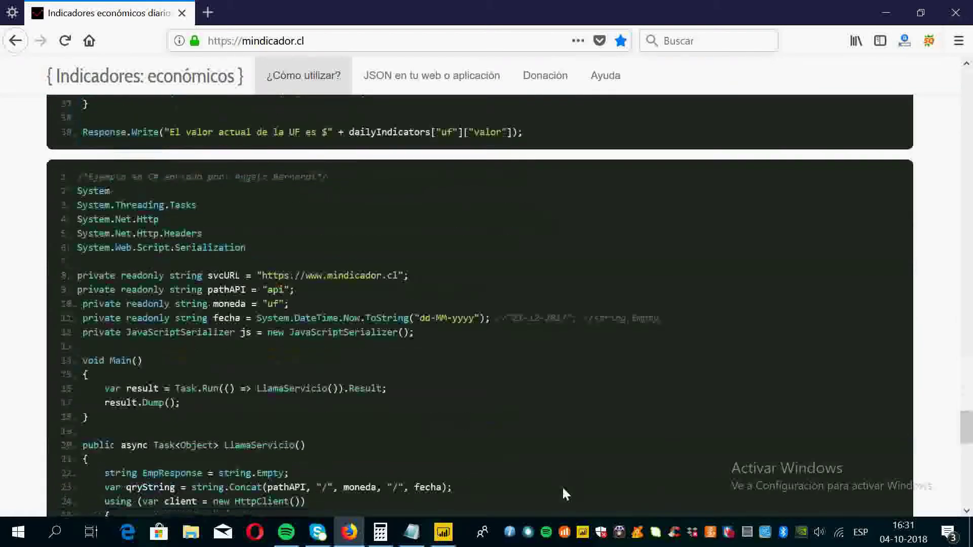
scroll(561, 481, up, 10)
scroll(583, 501, up, 15)
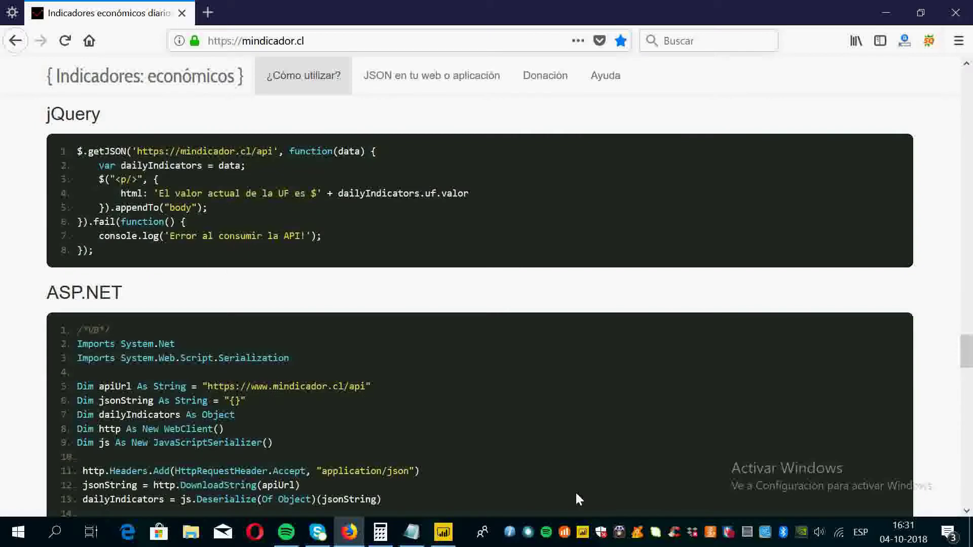
scroll(578, 499, up, 15)
scroll(584, 500, up, 6)
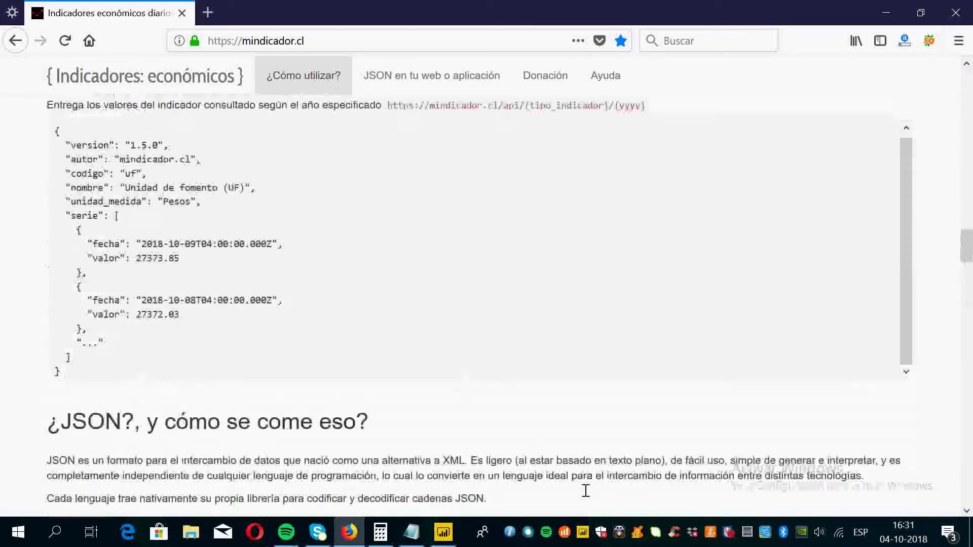
Replace the Notepad text with "Aqui no sale como conectar a POWER BI, pero lo mostraremos acontinucacion"
click(411, 532)
key(ctrl+a)
text(Aqui no sale como conectar a POWER BI)
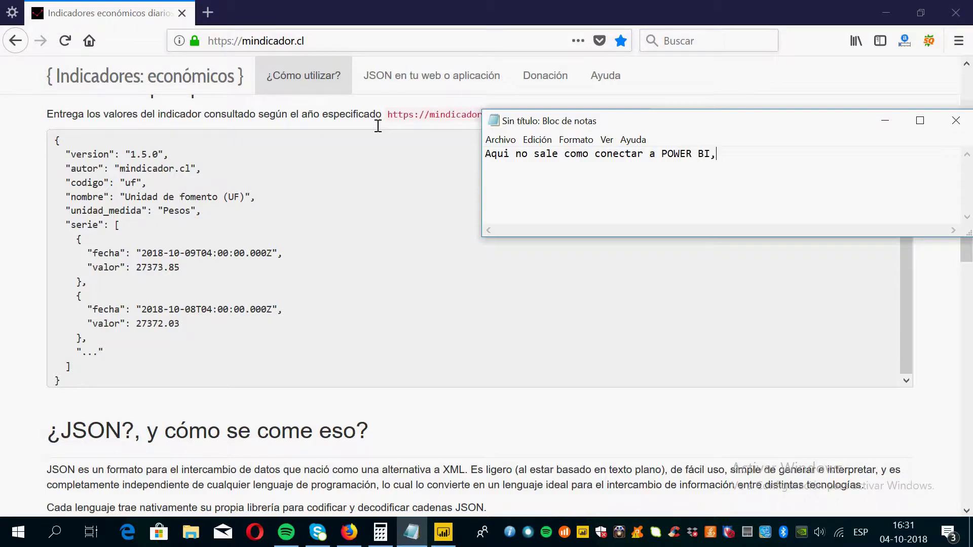
text(, pero lo mostrat)
key(BackSpace)
text(remos a c)
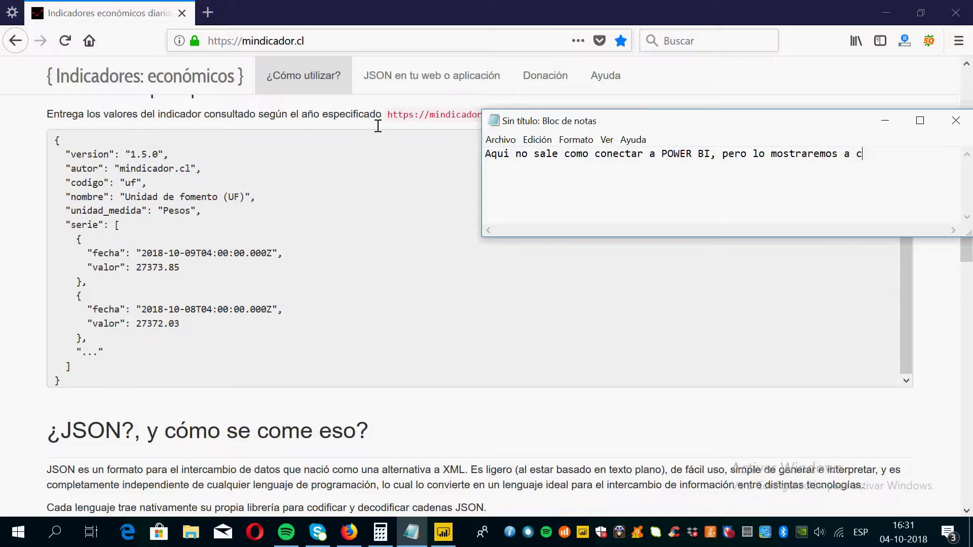
text(ontinucacion)
Replace the Notepad text with "rescataremos el dato por divisa y fecha", consulting the Firefox query sections in between, and clear the note
drag(924, 168, 383, 144)
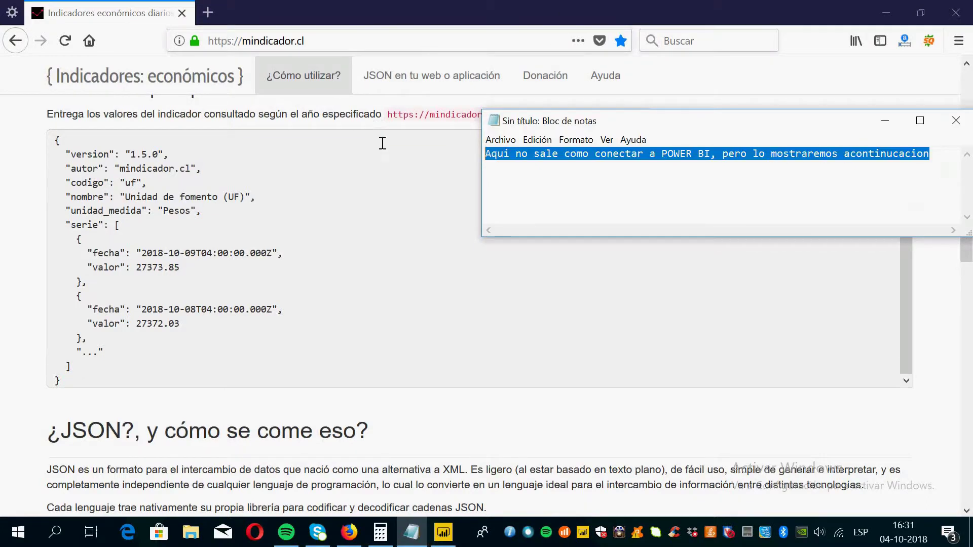
key(Delete)
click(327, 266)
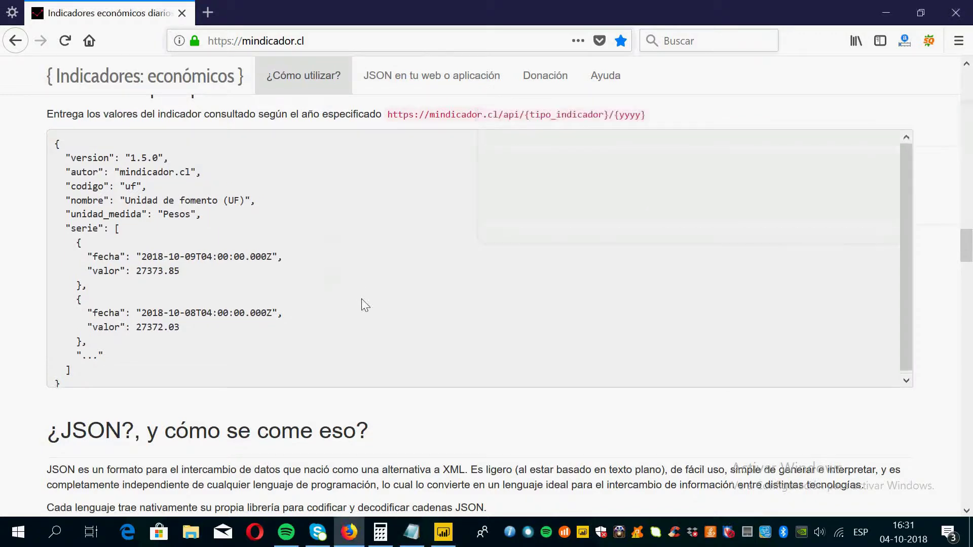
scroll(363, 294, up, 2)
scroll(365, 284, up, 10)
key(alt+Tab)
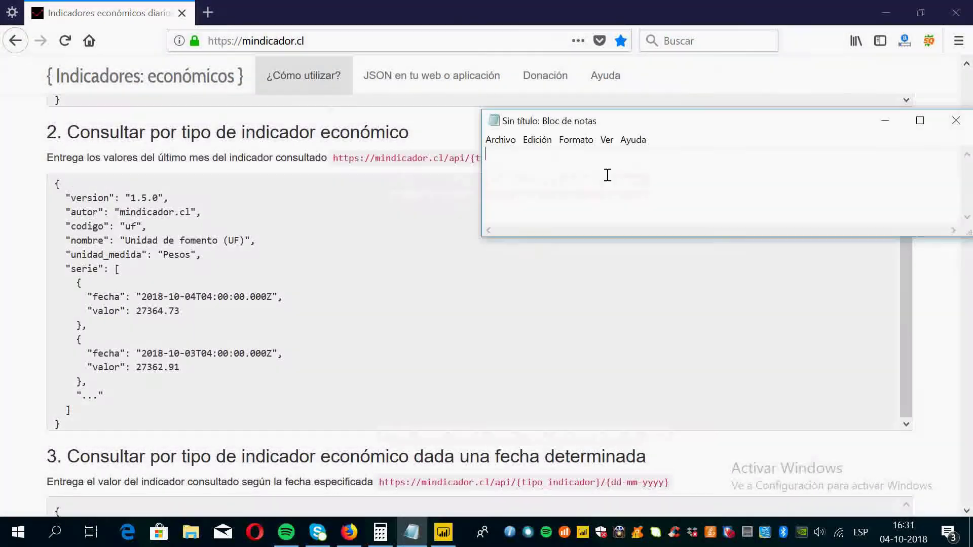
text(rescataremos el dato por divisa y fecha)
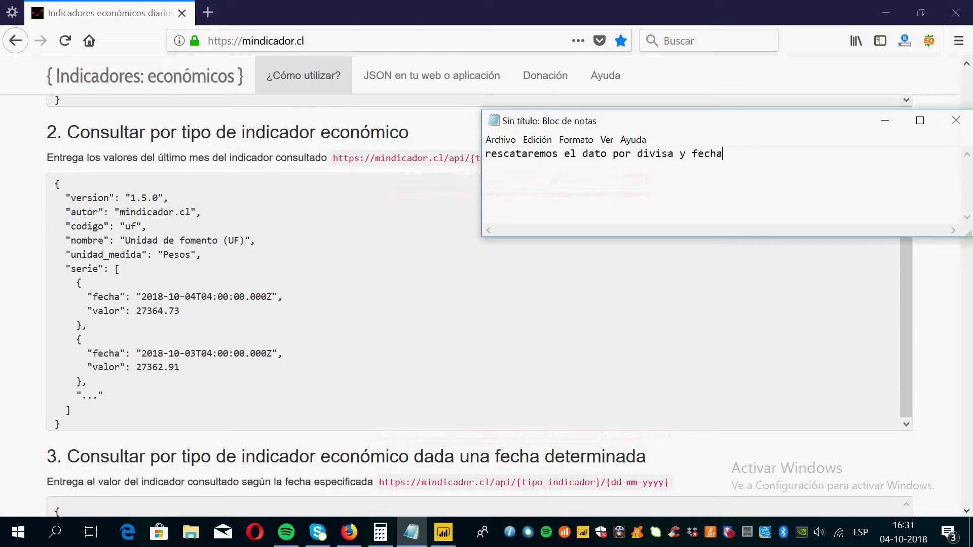
drag(742, 158, 401, 148)
key(Delete)
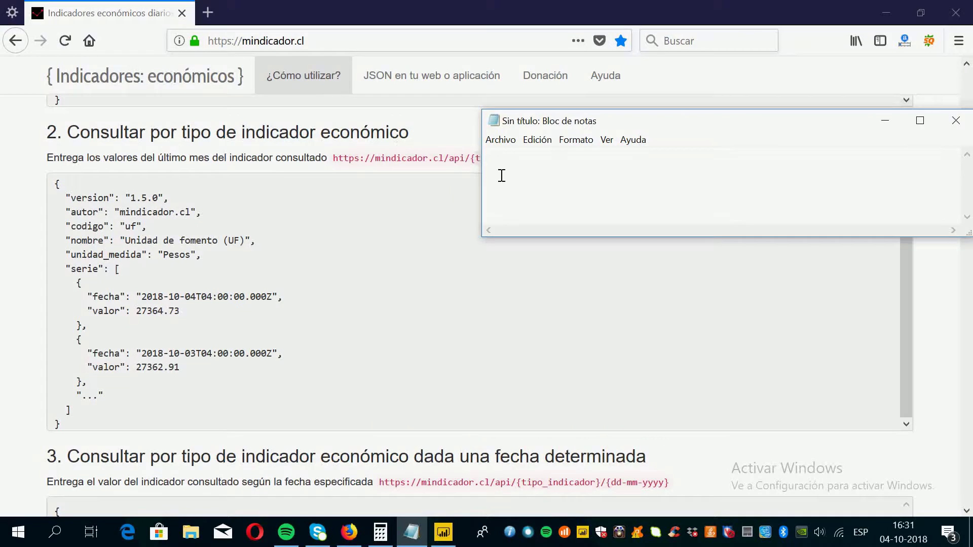
Find section 3 on querying an indicator for a given date in Firefox and switch to Power BI Desktop
click(373, 237)
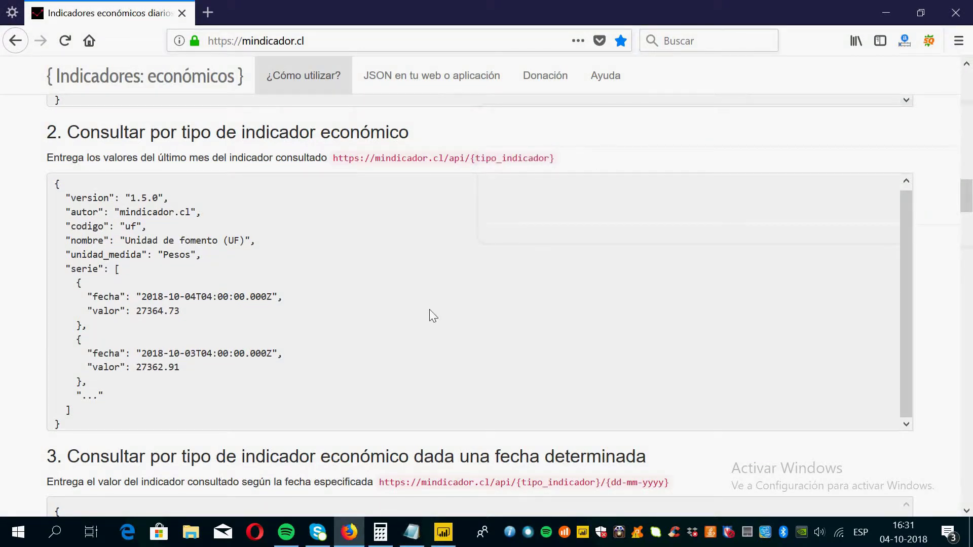
scroll(428, 314, down, 3)
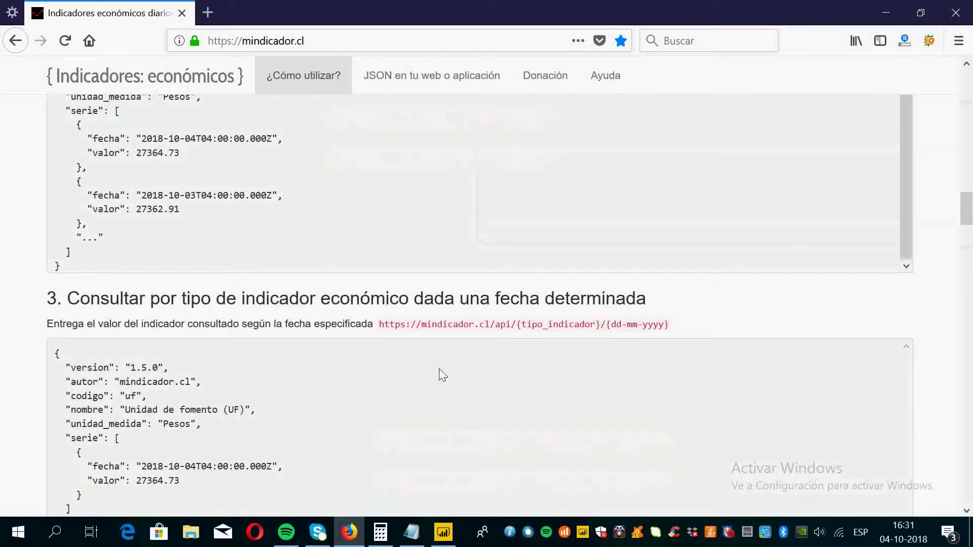
click(446, 539)
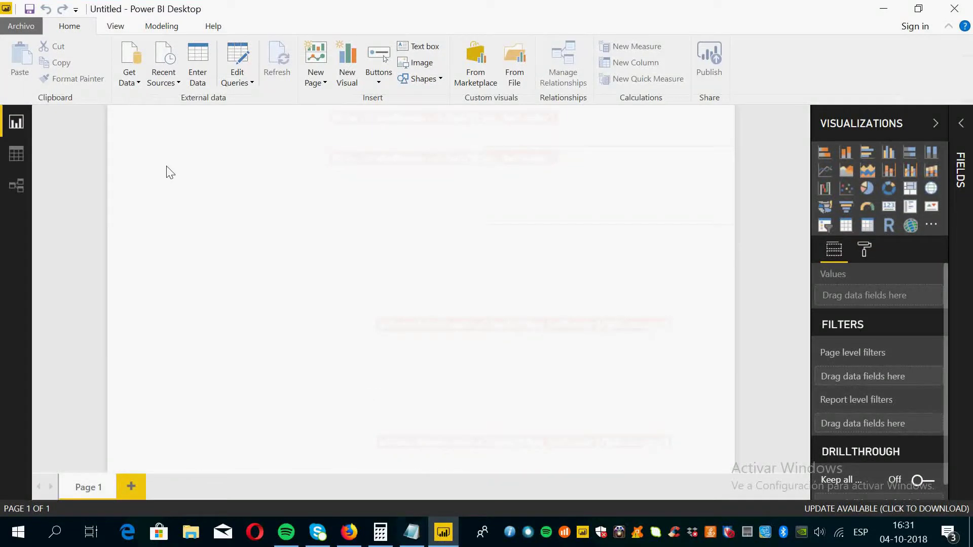
Write a short note in Notepad announcing the move to Power BI, and remove the text
click(412, 532)
text(vamos a po)
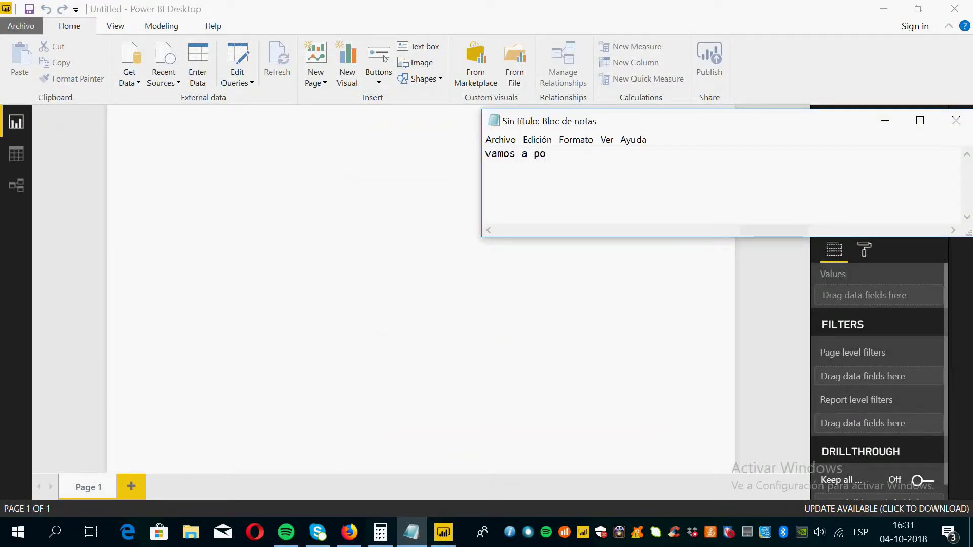
text(we)
key(BackSpace)
text(werb)
text(bi)
key(ctrl+a)
key(ctrl+x)
Return to Power BI Desktop and start a new data connection from a Web source in Basic mode
click(412, 193)
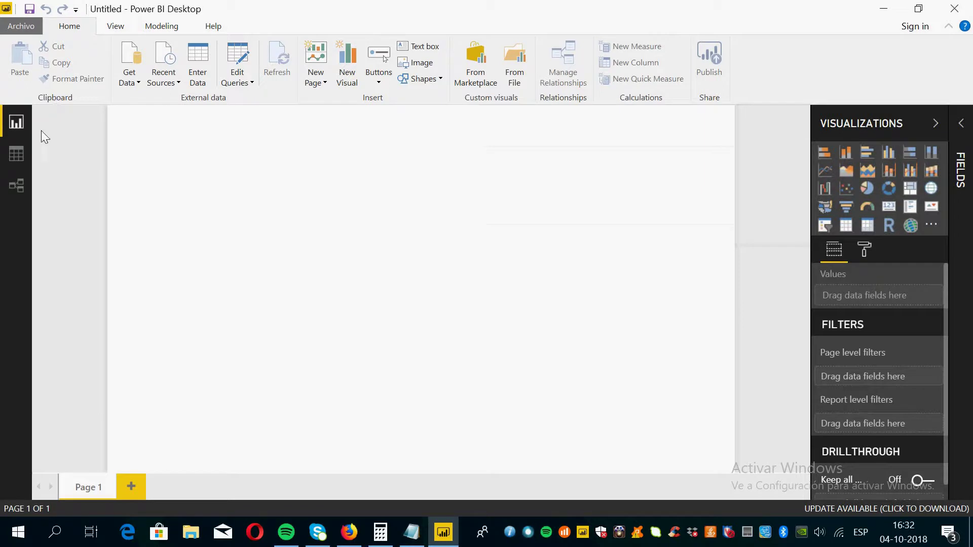
click(130, 80)
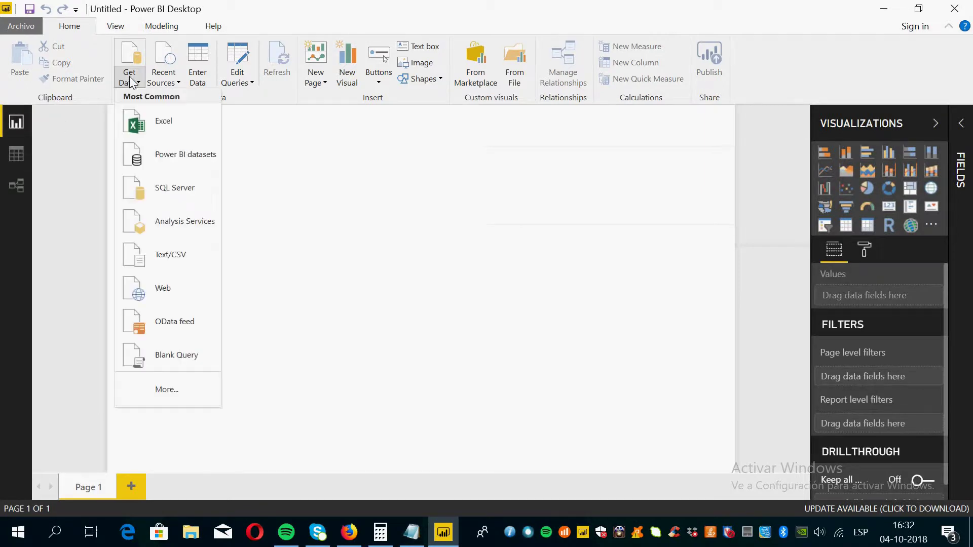
click(167, 289)
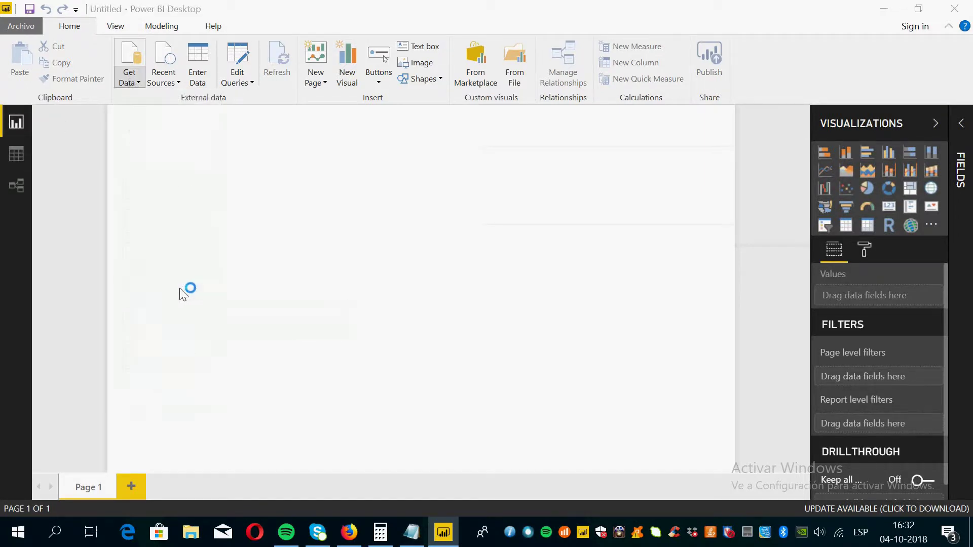
click(413, 535)
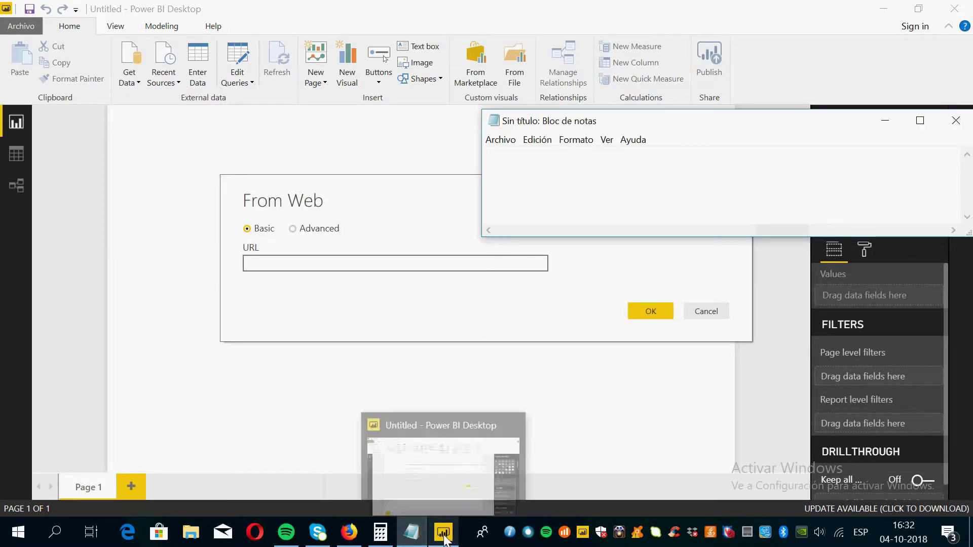
click(349, 532)
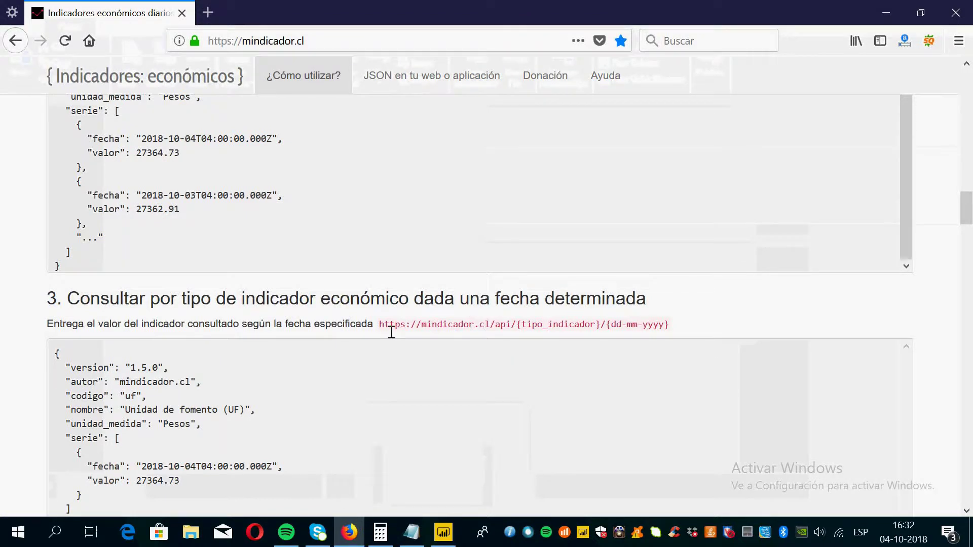
drag(379, 332, 522, 335)
key(ctrl+c)
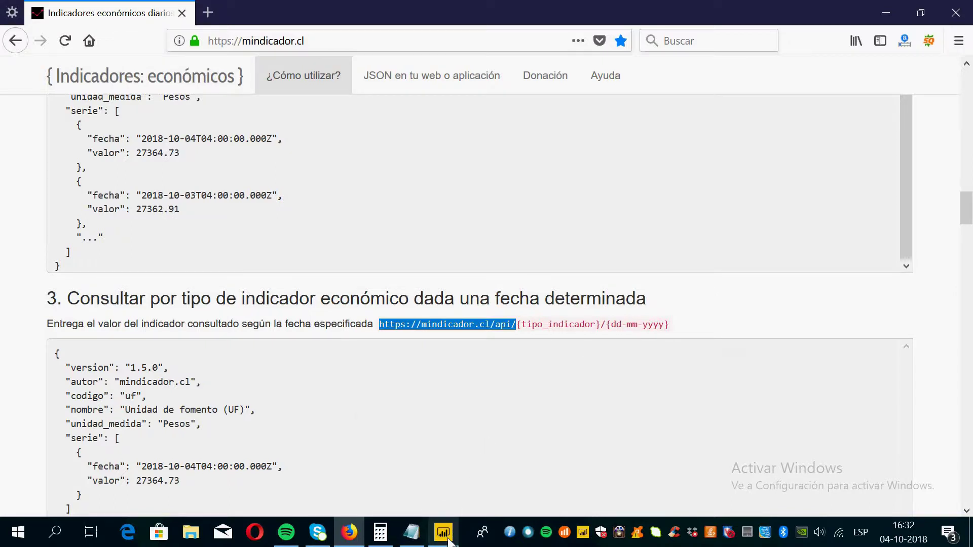
click(449, 541)
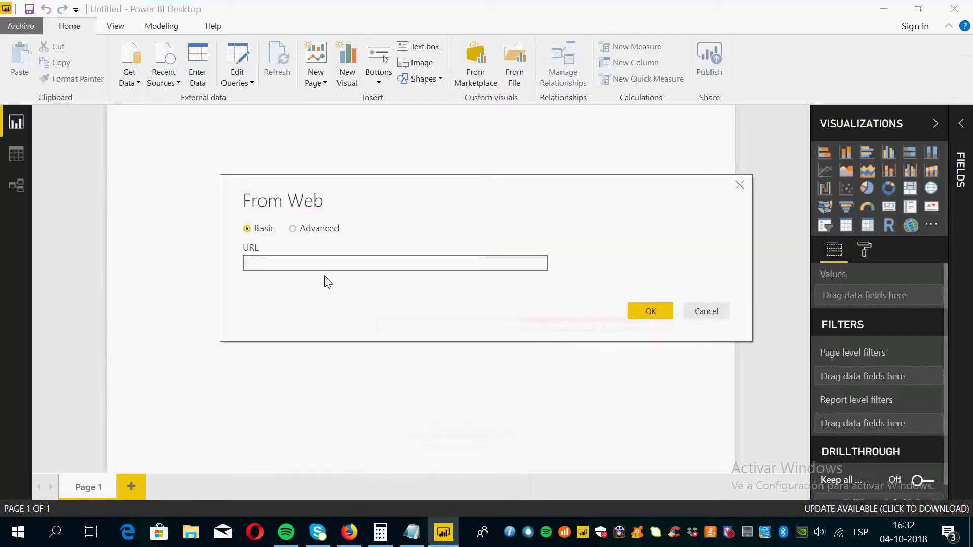
key(ctrl+v)
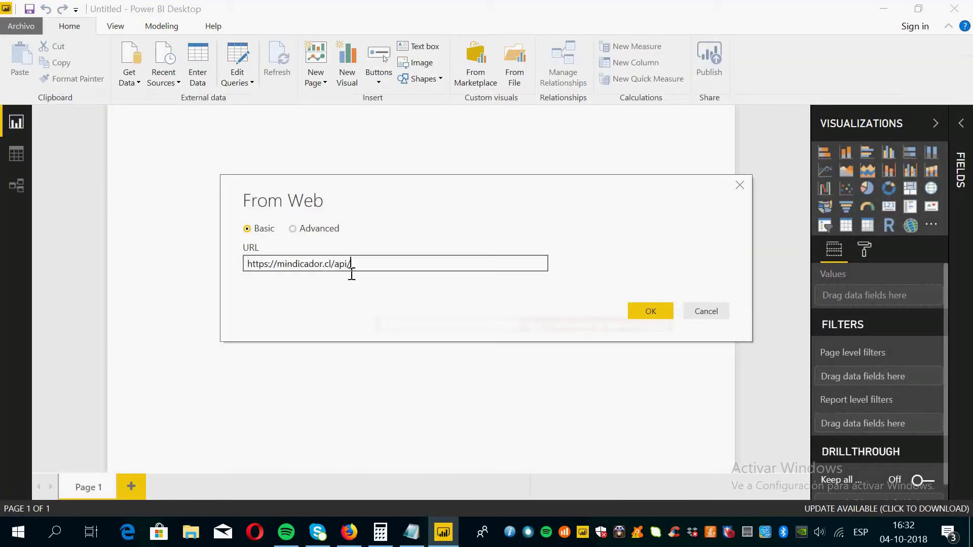
click(641, 319)
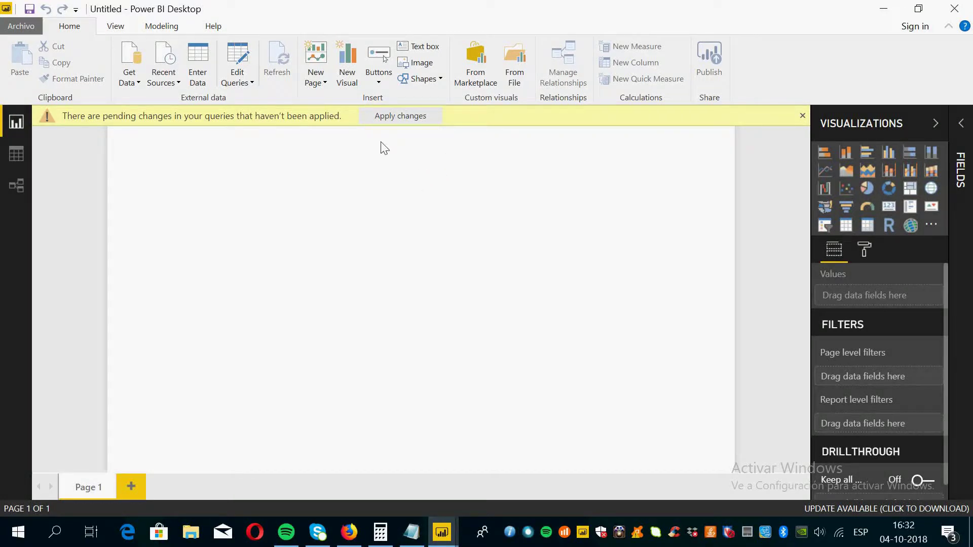
click(408, 120)
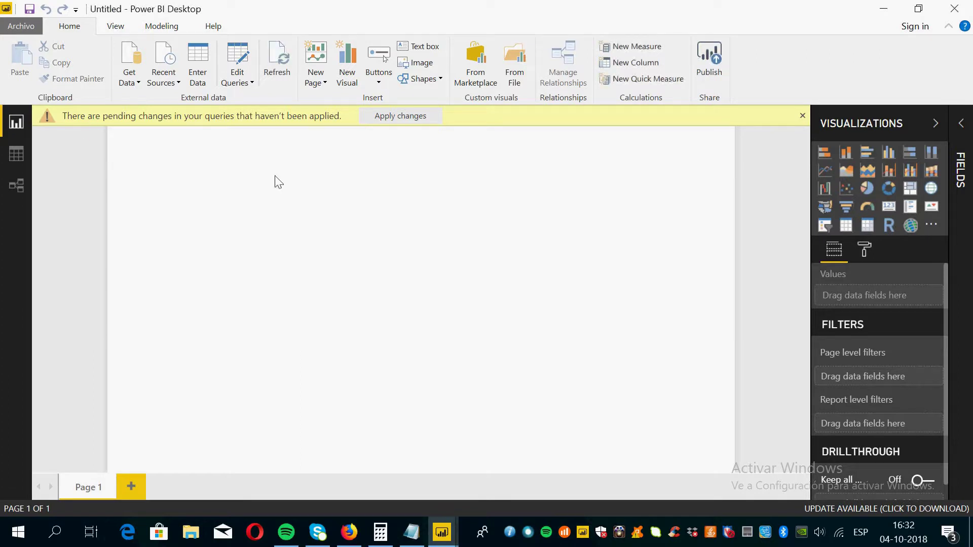
Show the loaded data table and open Query1 for editing in the Power Query Editor
click(19, 155)
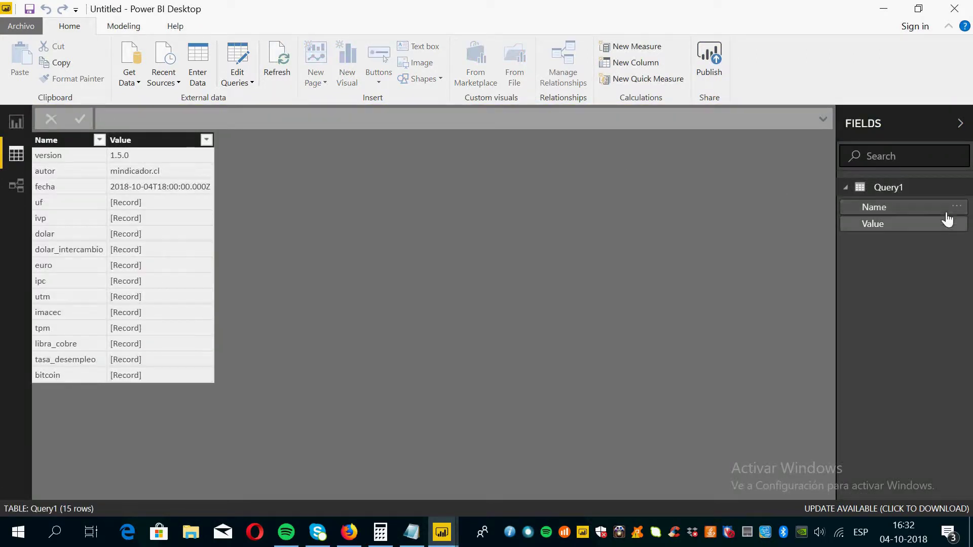
click(968, 187)
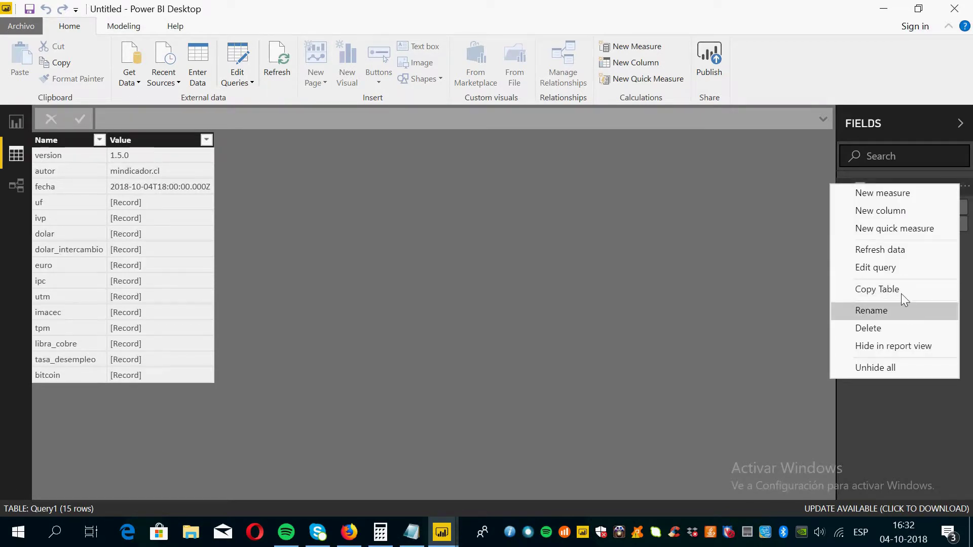
click(893, 267)
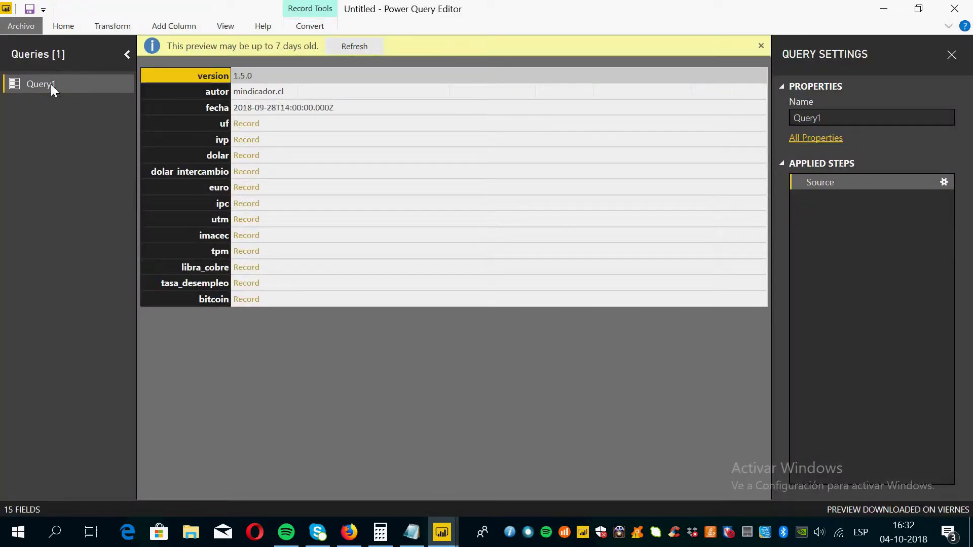
Write a Notepad note that today's values are obtained but a function by "divisa y fecha" is needed, and erase it
click(445, 465)
click(450, 496)
click(412, 532)
text(Con eso obten)
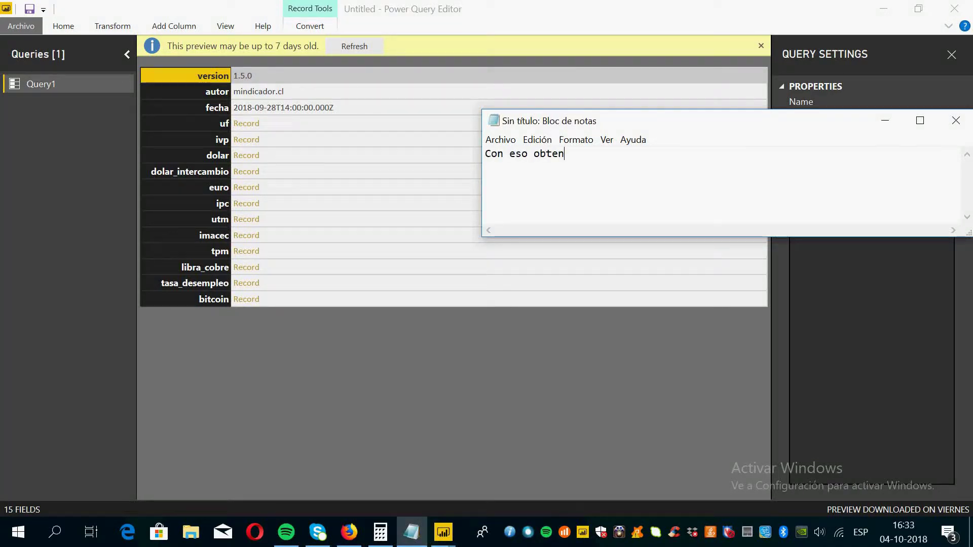
text(emoms)
key(BackSpace)
key(BackSpace)
key(BackSpace)
key(BackSpace)
text(mos 1os valores de )
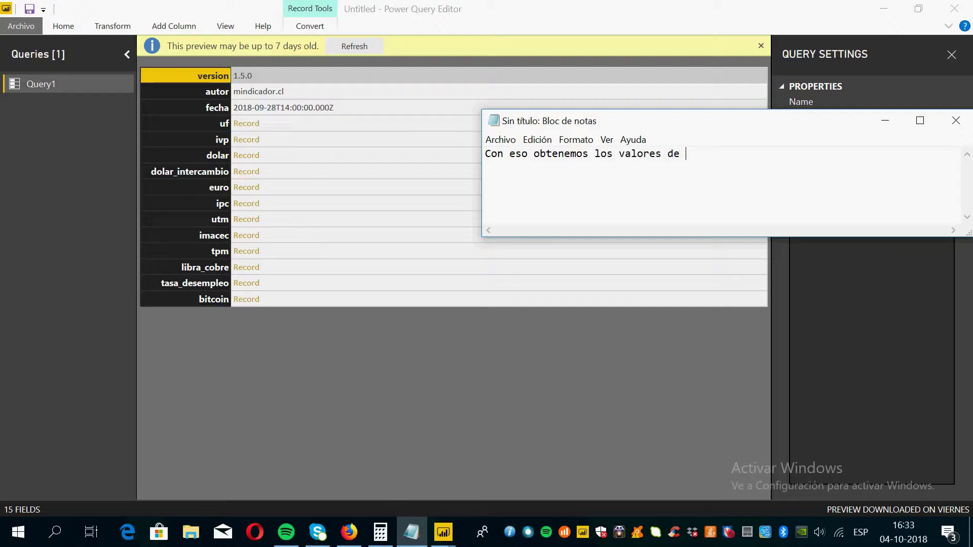
text(hoy, pero necesitamos )
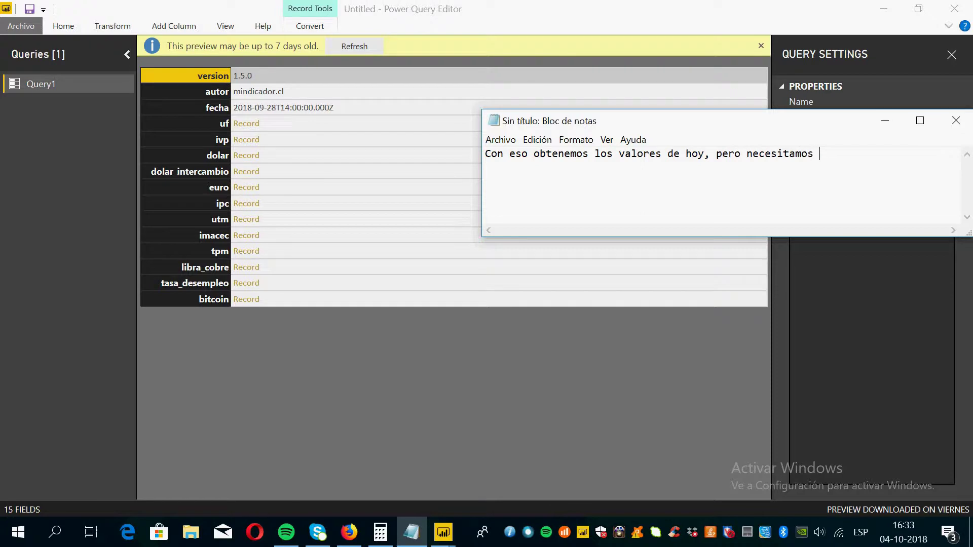
text(hacer que)
key(Return)
text(t)
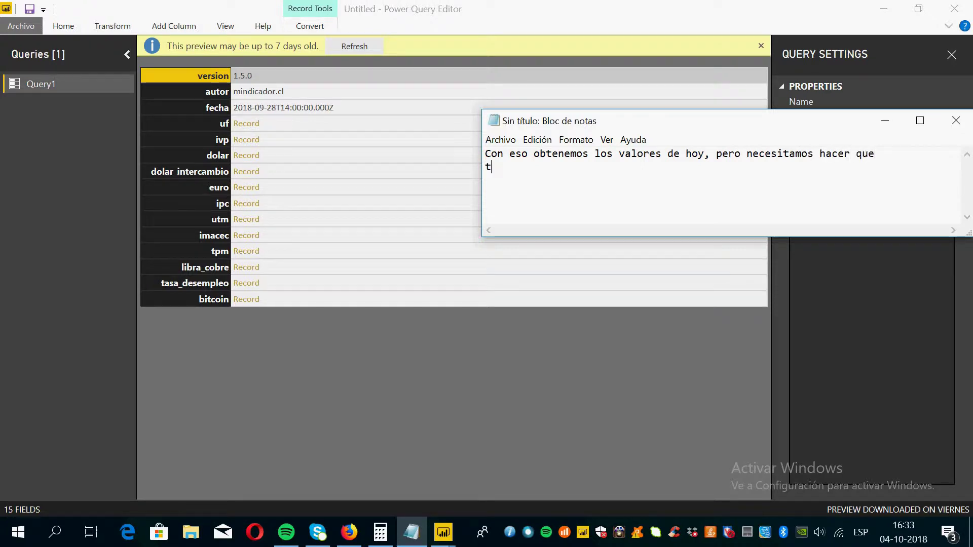
text(raiga por di)
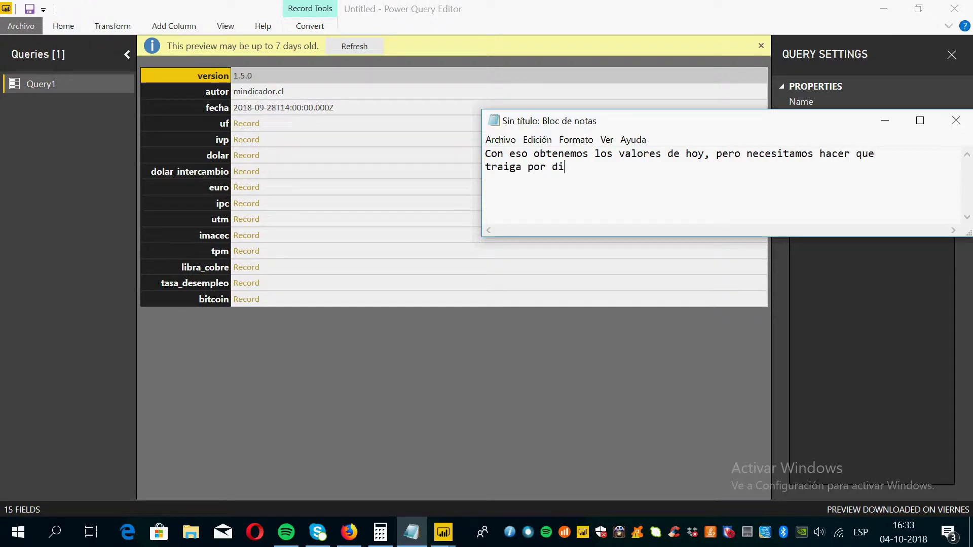
text(visa y fecha, haremos una f)
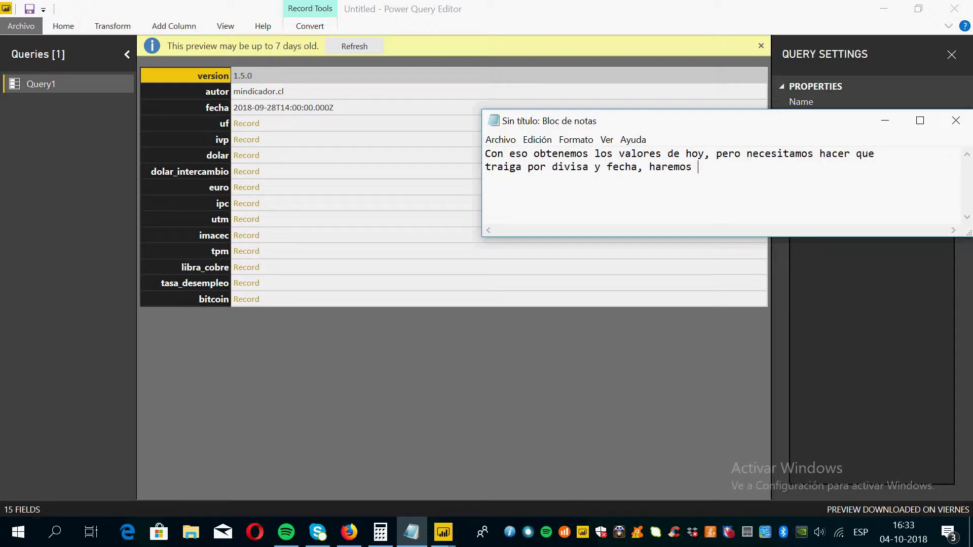
text(uncion)
key(ctrl+a)
key(Delete)
In the Power Query Editor, create a function without parameters from Query1, named f_valor_moneda
click(68, 105)
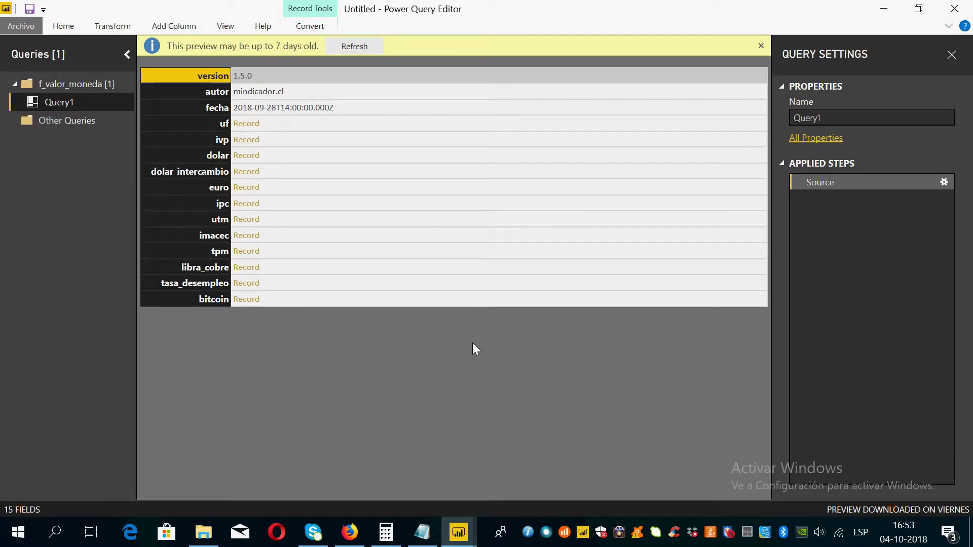
right_click(60, 104)
click(119, 293)
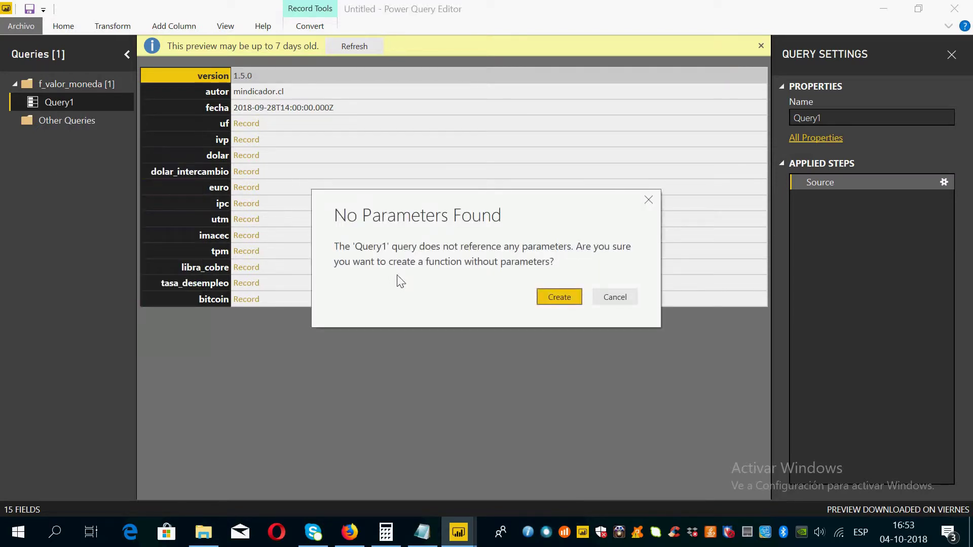
click(559, 298)
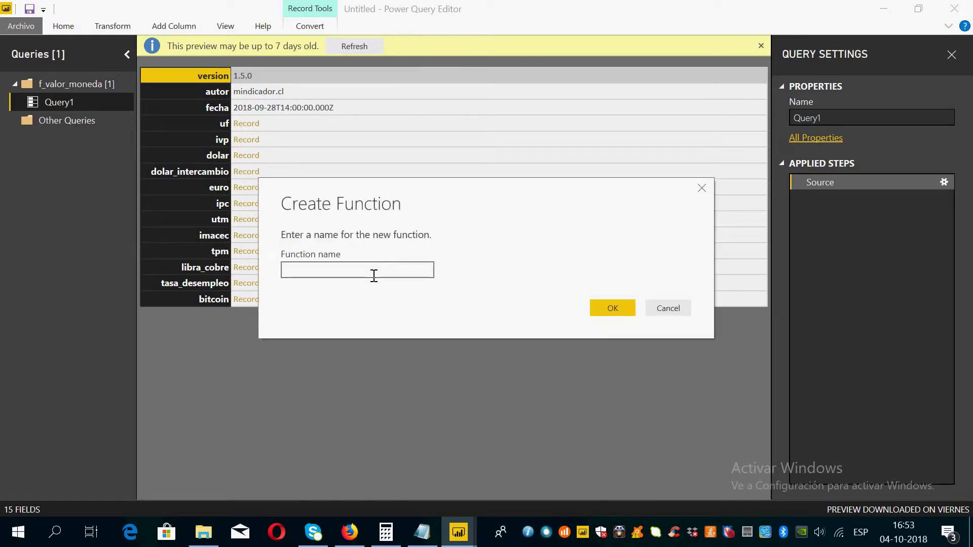
text(f_valor_moneda)
click(621, 306)
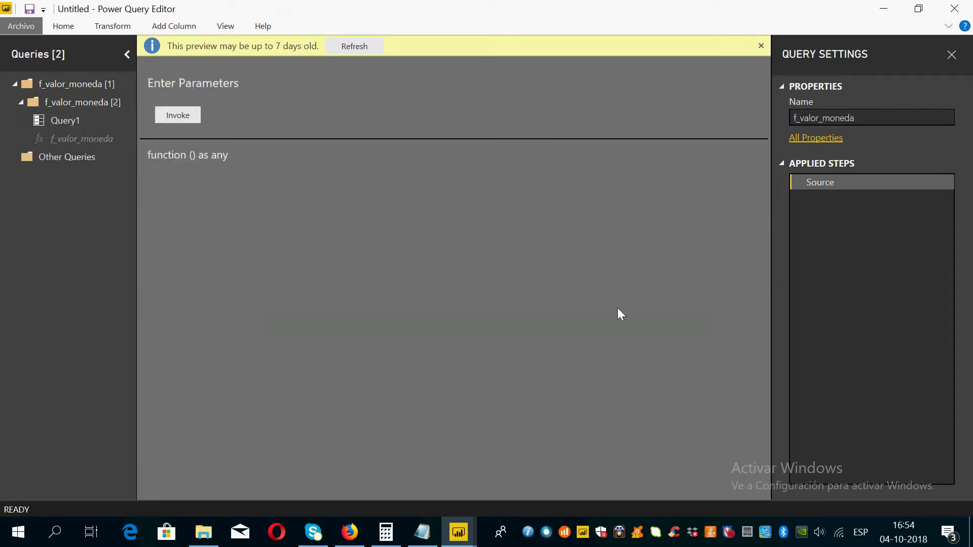
Open the f_valor_moneda function in the Advanced Editor, agreeing to modify its definition directly
click(90, 141)
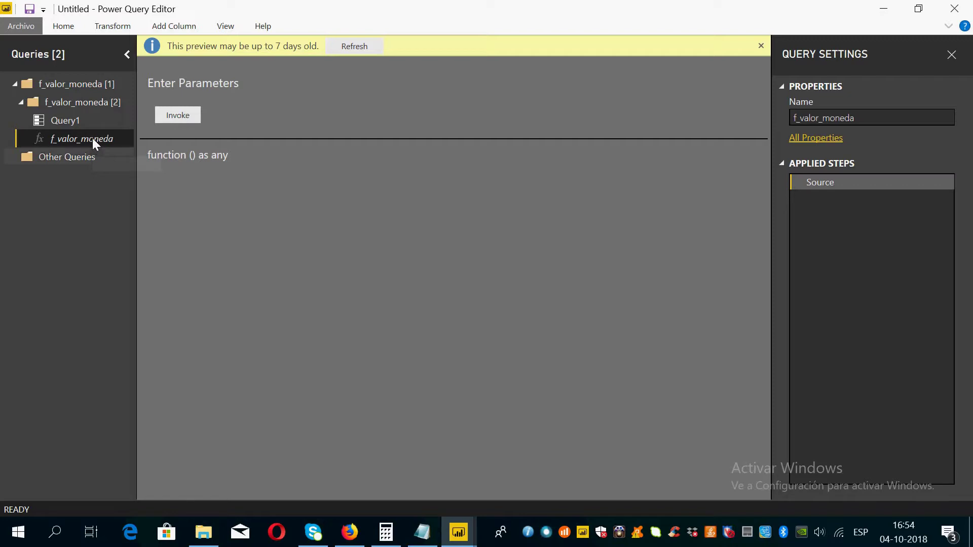
right_click(93, 138)
click(170, 313)
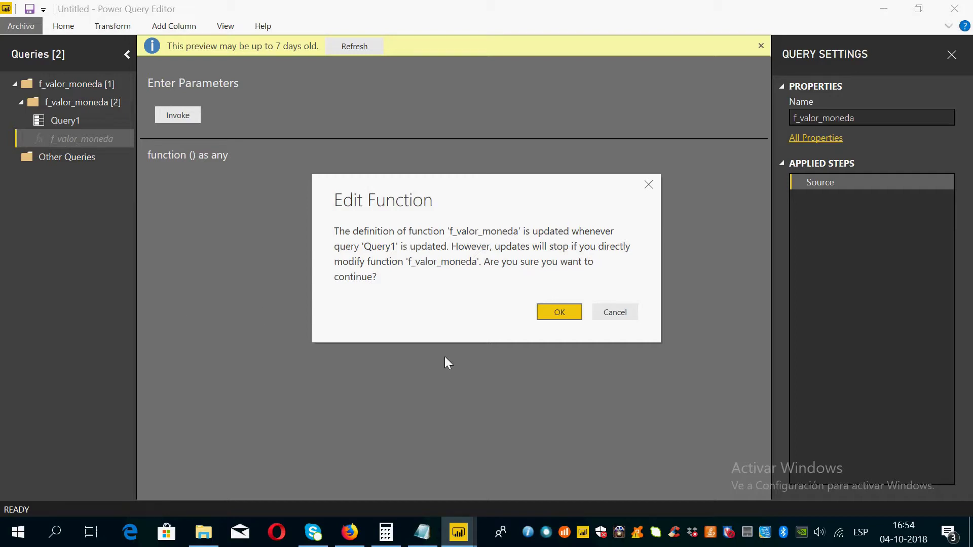
click(560, 311)
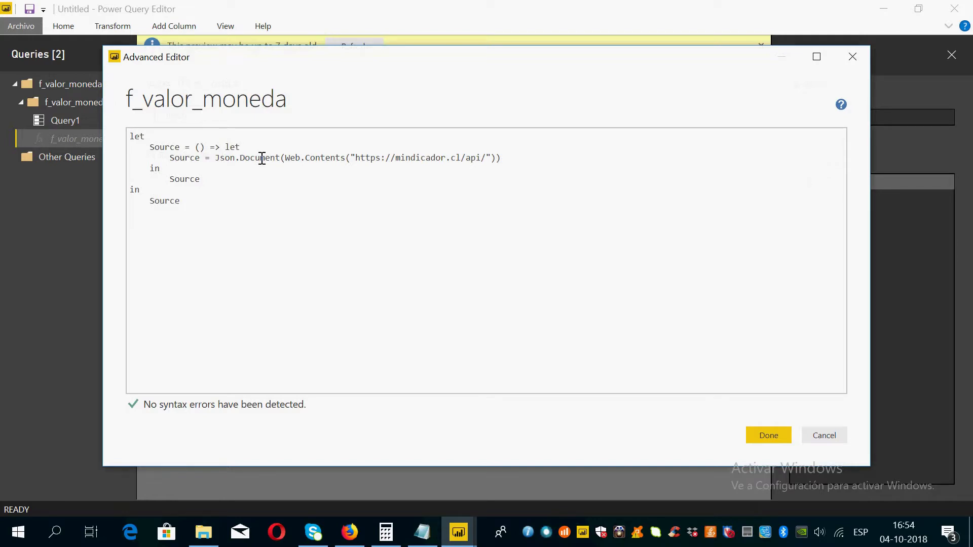
Below the first let, add the function header fsqlmoneda = (p_fecha as text , p_moneda as text) =>
click(152, 149)
key(Return)
key(Return)
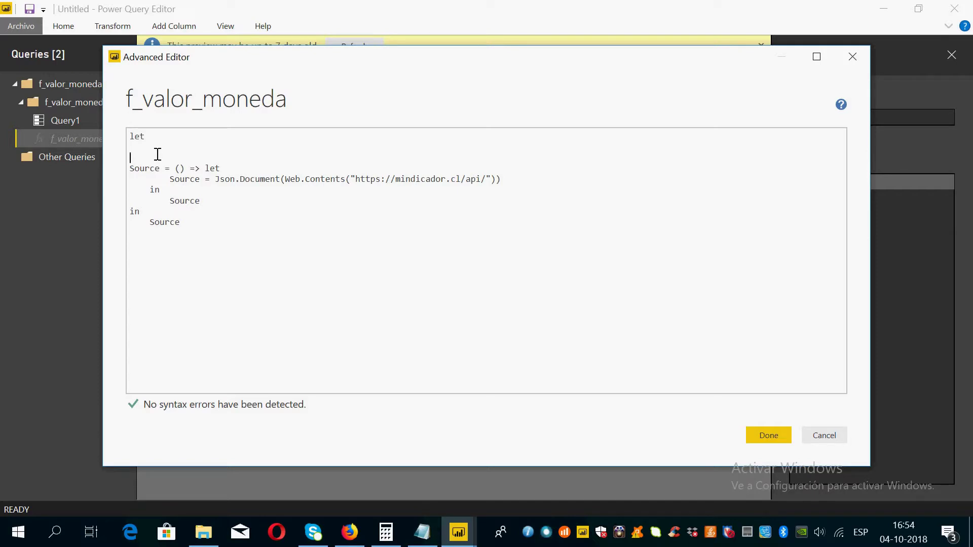
text(f)
key(BackSpace)
key(Return)
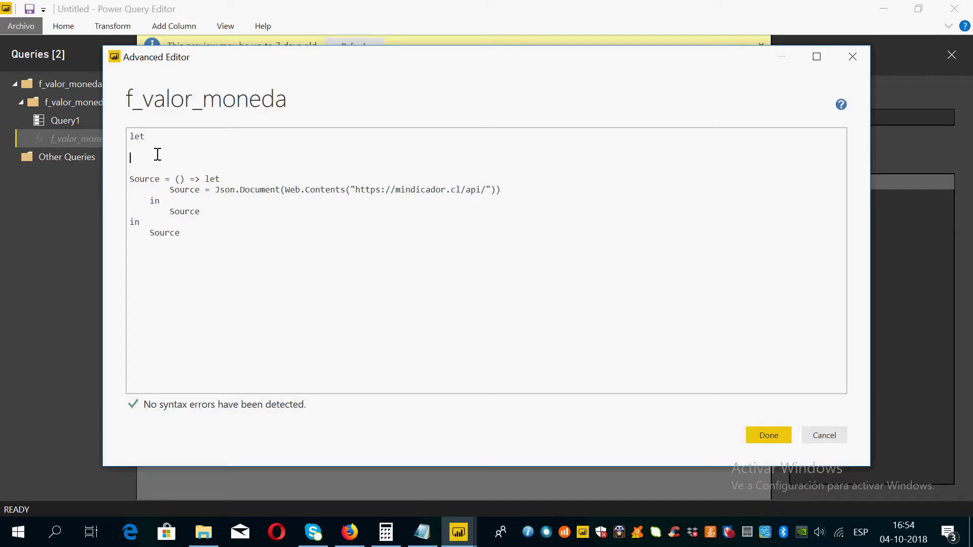
text(fsqlmoneda = ())
key(Left)
text(p)
text(_fecha)
text( as text )
text(, p)
text(_moneda )
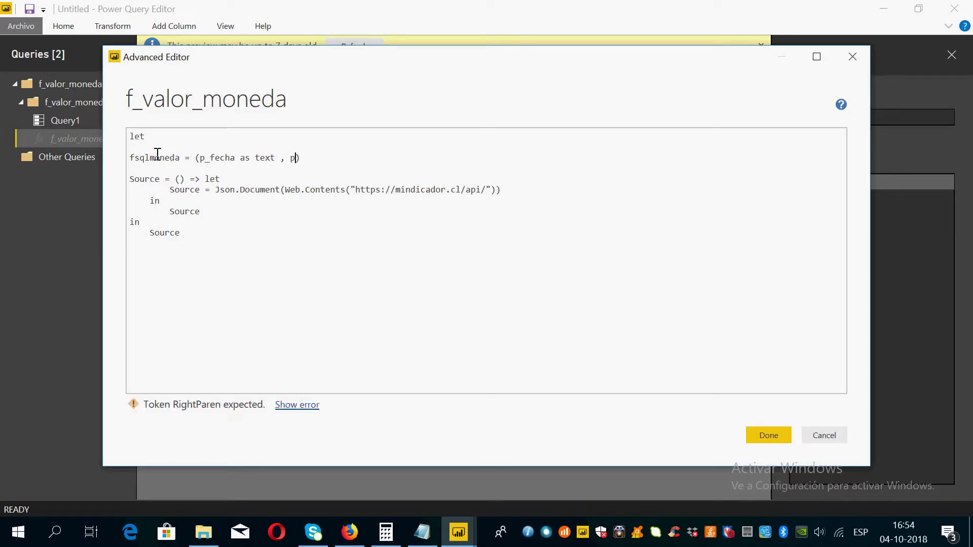
text(as te)
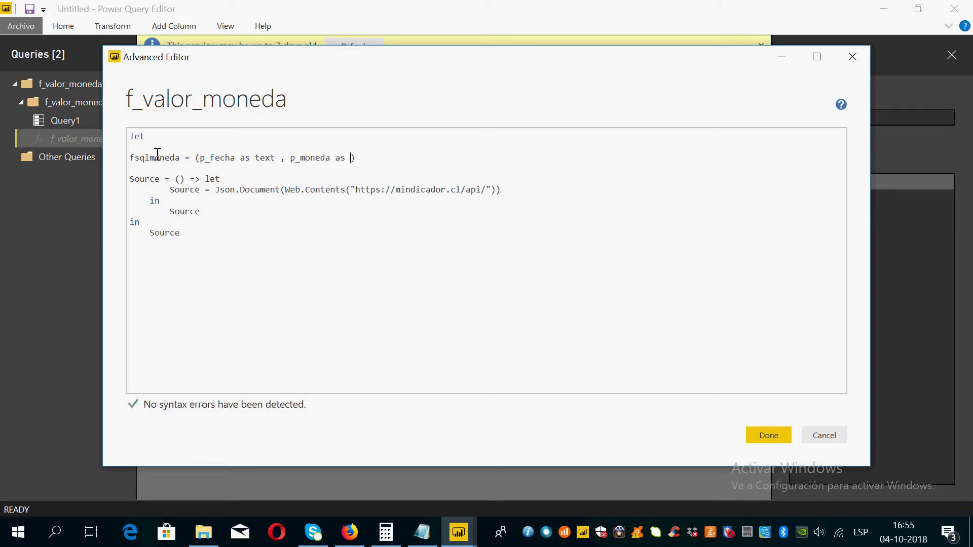
text(xt))
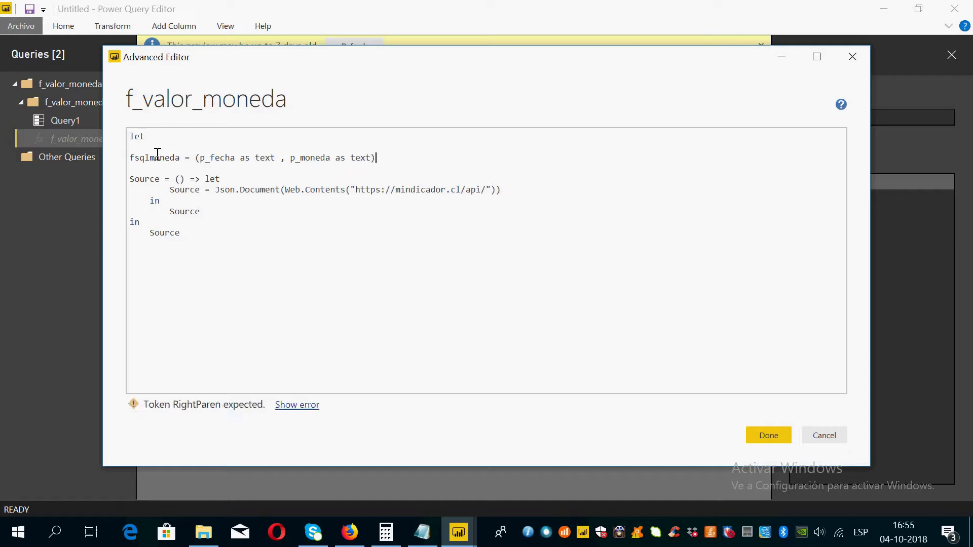
text( =>)
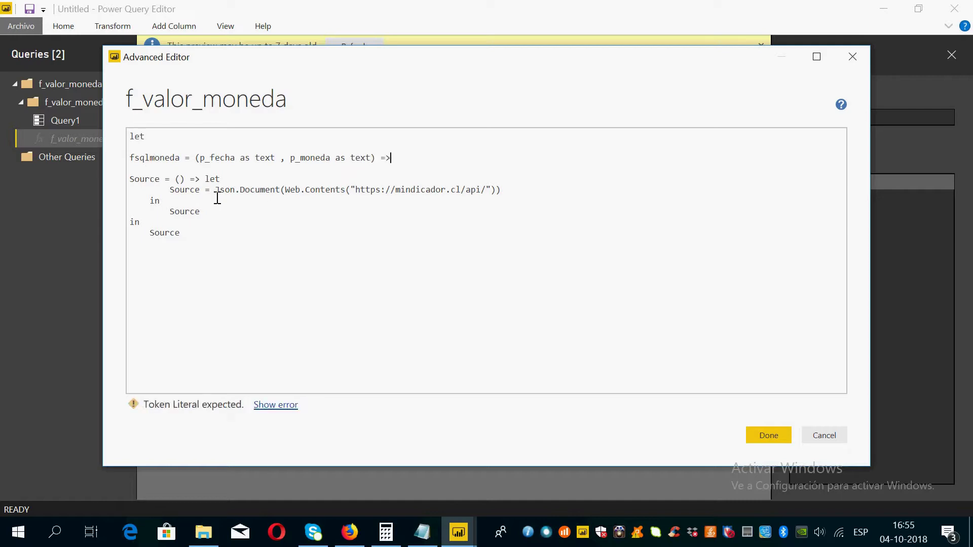
Remove the parameterless Source = () => declaration and join the inner let with the Source = Json.Document line
click(235, 184)
drag(235, 185, 130, 181)
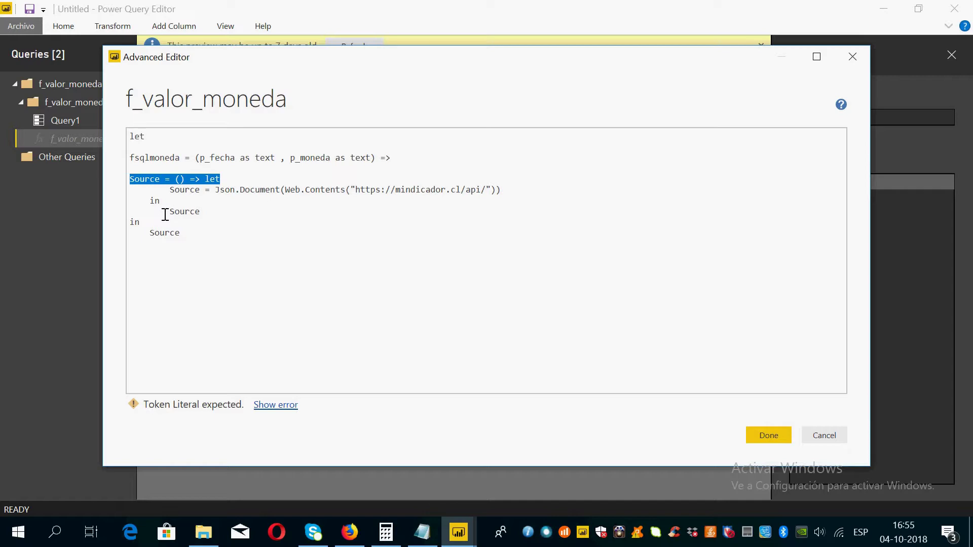
drag(204, 180, 154, 176)
key(BackSpace)
key(BackSpace)
key(Return)
double_click(167, 191)
key(BackSpace)
key(BackSpace)
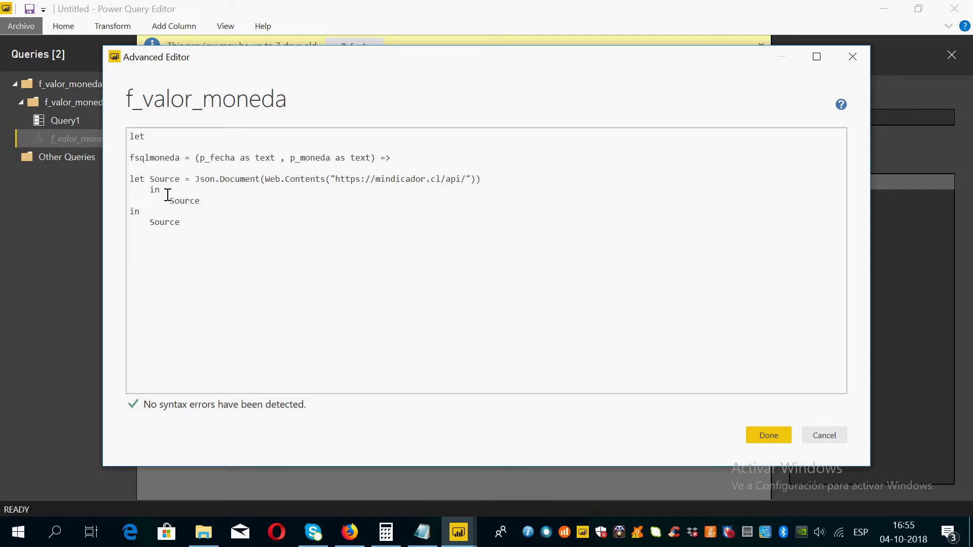
Rewrite the end of the function code as two consecutive lines, in Source and in fsqlmoneda
key(Down)
key(BackSpace)
key(BackSpace)
key(BackSpace)
key(BackSpace)
key(Return)
drag(169, 211, 130, 211)
key(BackSpace)
key(BackSpace)
double_click(154, 222)
key(BackSpace)
key(BackSpace)
key(BackSpace)
text(fsqlmoned)
Append & p_moneda & "/" & p_fecha to the API address inside Web.Contents
click(204, 200)
text(&)
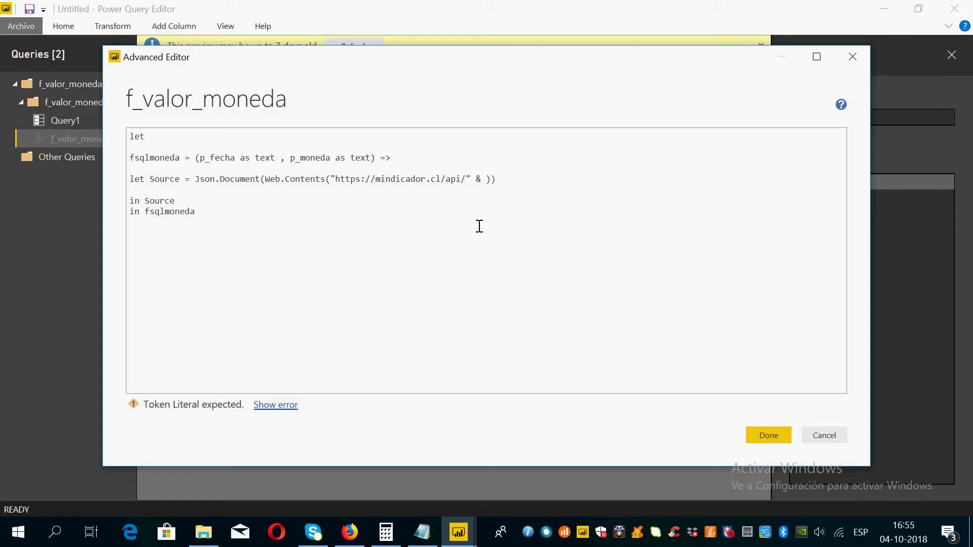
text( p)
text(_moneda )
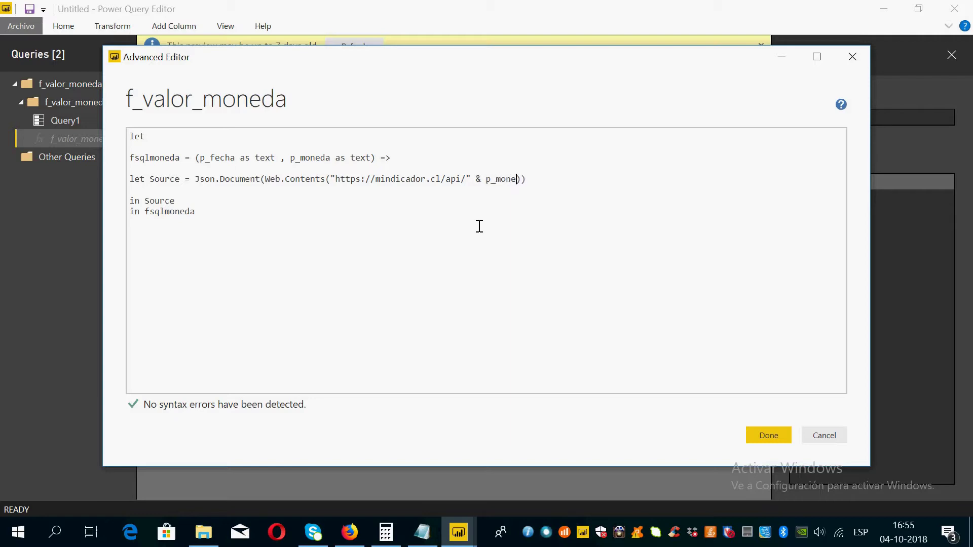
text(& "/" & p_fecha)
Switch to Notepad and write the note "Con estas lineas obtendremos el valor real a la fecha de la divisa"
click(424, 532)
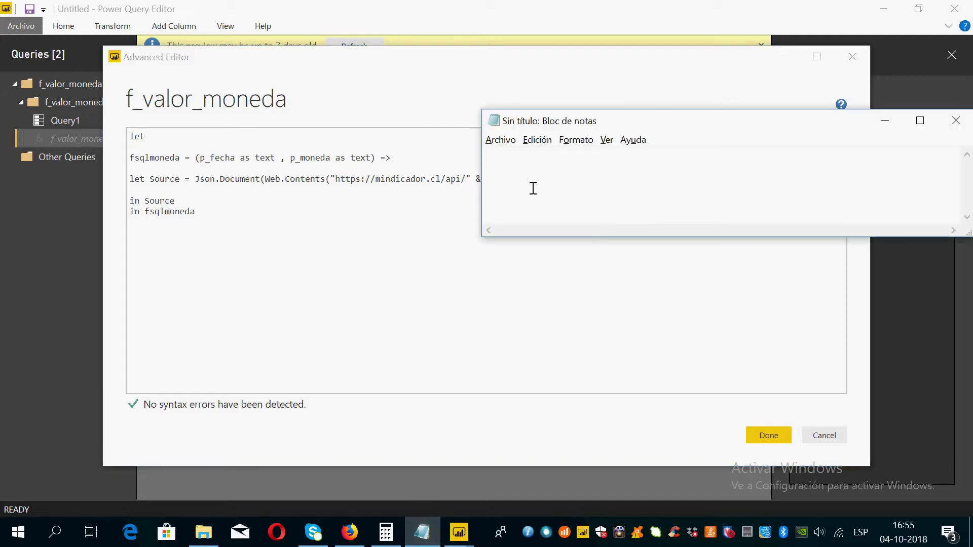
text(Con estas lineas ob)
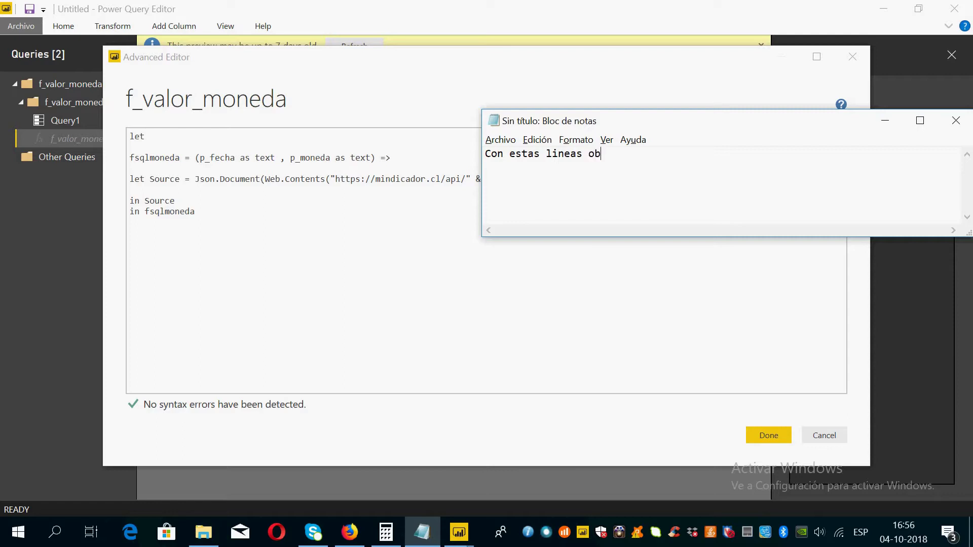
text(tendremos)
text(valor )
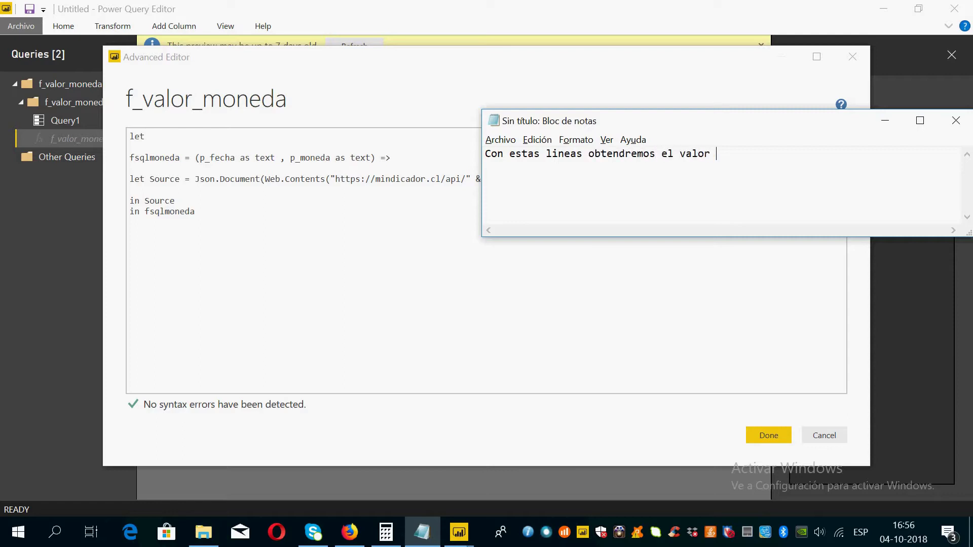
text(real a la fehca de)
key(BackSpace)
key(BackSpace)
key(BackSpace)
key(BackSpace)
key(BackSpace)
key(BackSpace)
text(cha de la divisa)
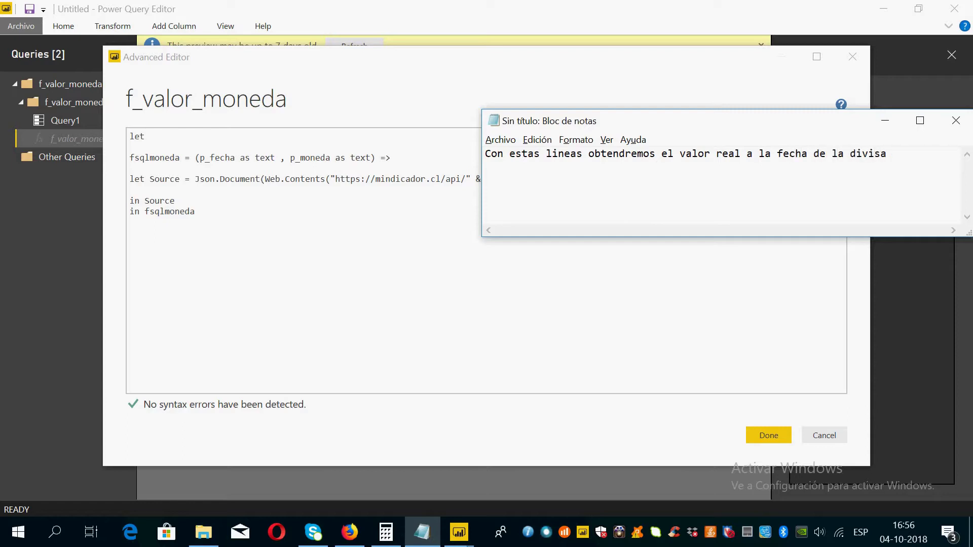
Return to the Advanced Editor, accept the function code, and activate the p_fecha parameter for entry
click(423, 208)
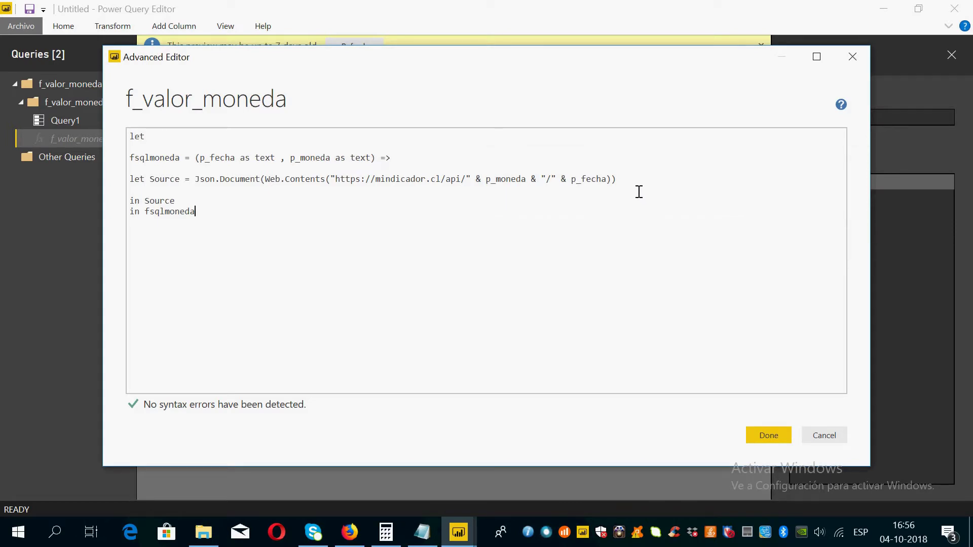
click(768, 437)
click(200, 127)
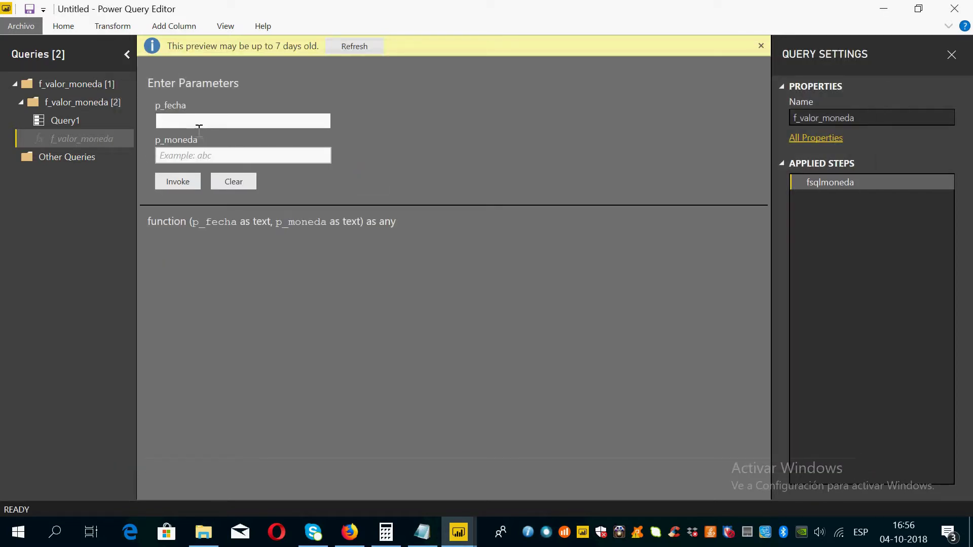
Replace the Notepad note with "veamos un ejemplo" and cut that text out again
click(422, 532)
drag(608, 217, 351, 156)
drag(901, 156, 487, 152)
key(BackSpace)
text(vemoas)
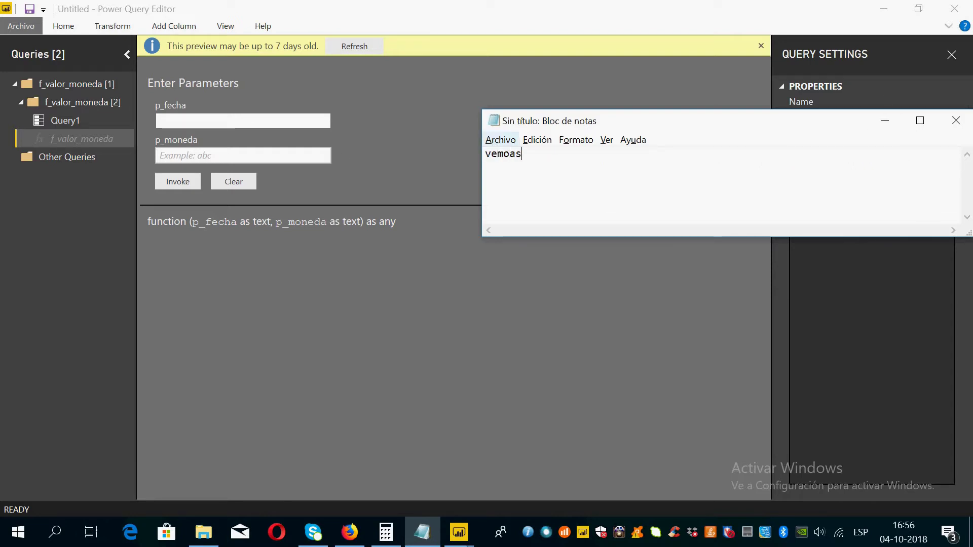
key(BackSpace)
key(BackSpace)
key(BackSpace)
key(BackSpace)
text(amos un ejemplo)
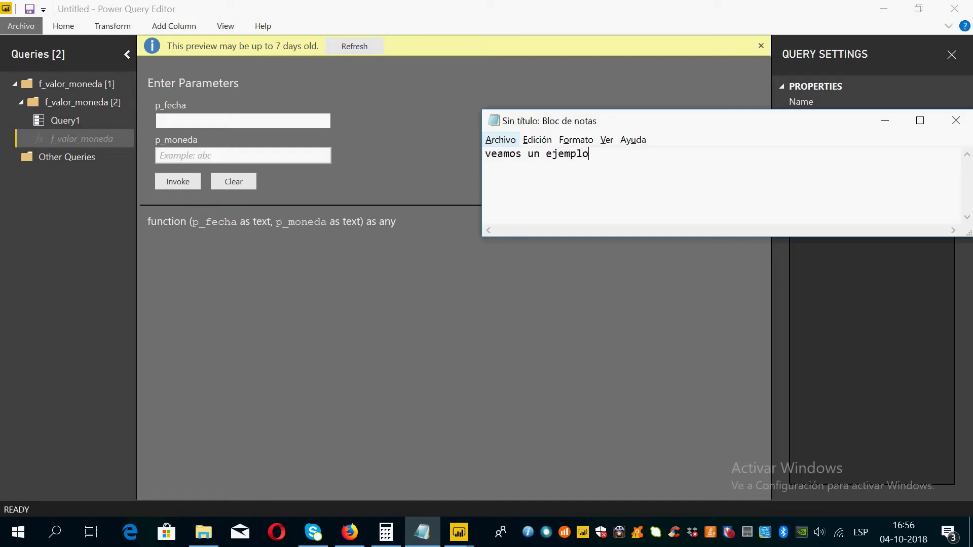
drag(610, 163, 457, 155)
key(ctrl+x)
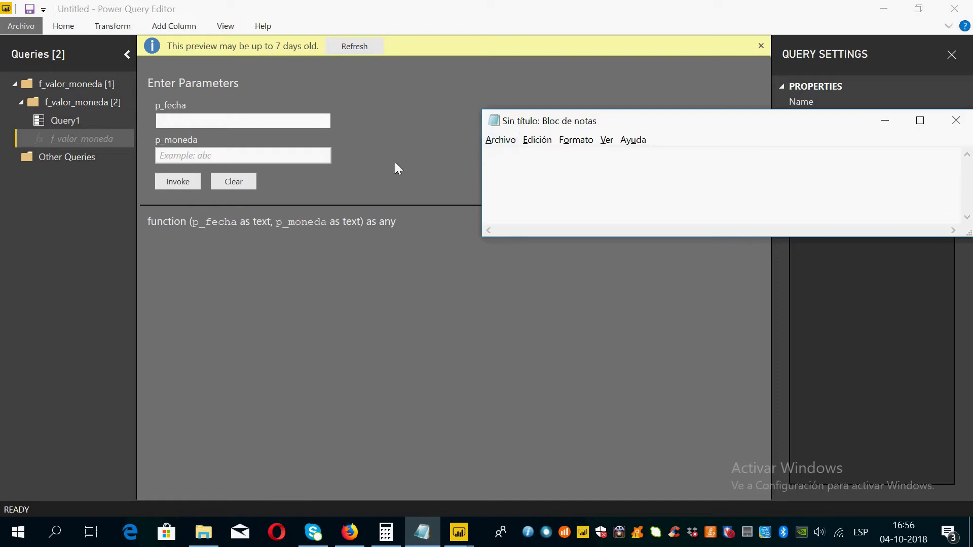
Invoke the f_valor_moneda function with p_fecha 01-10-2018 and p_moneda dolar, and drill down to the date and value record
click(315, 125)
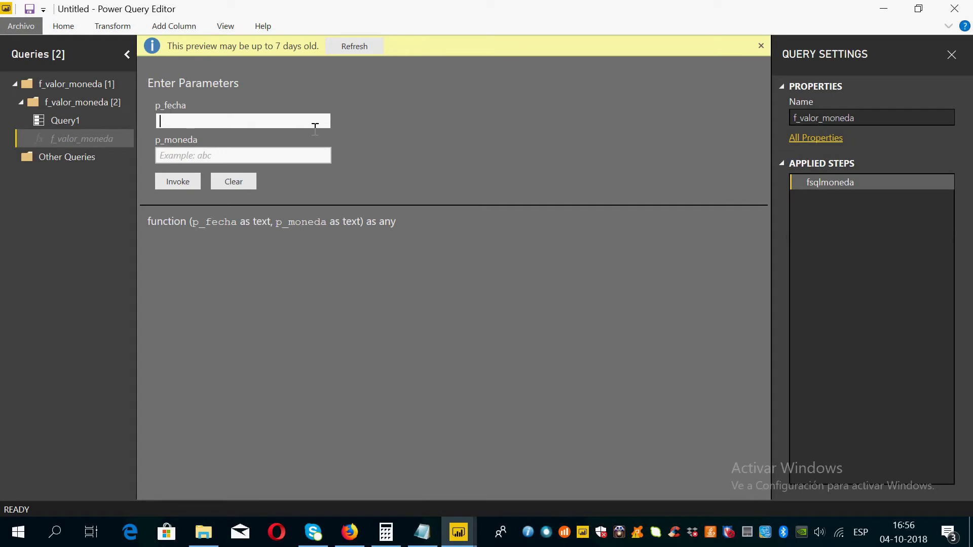
text(01-10-2018)
click(260, 161)
text(dolar)
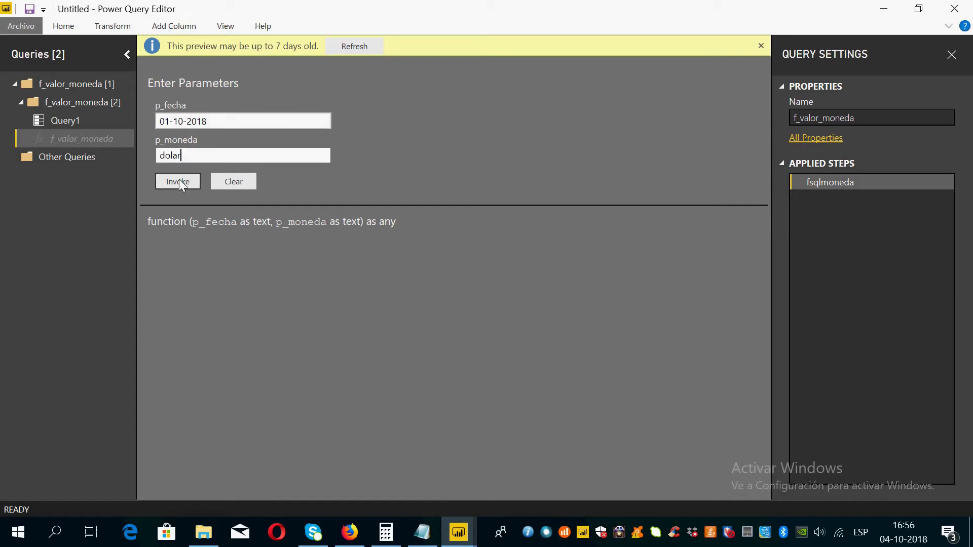
drag(213, 123, 151, 118)
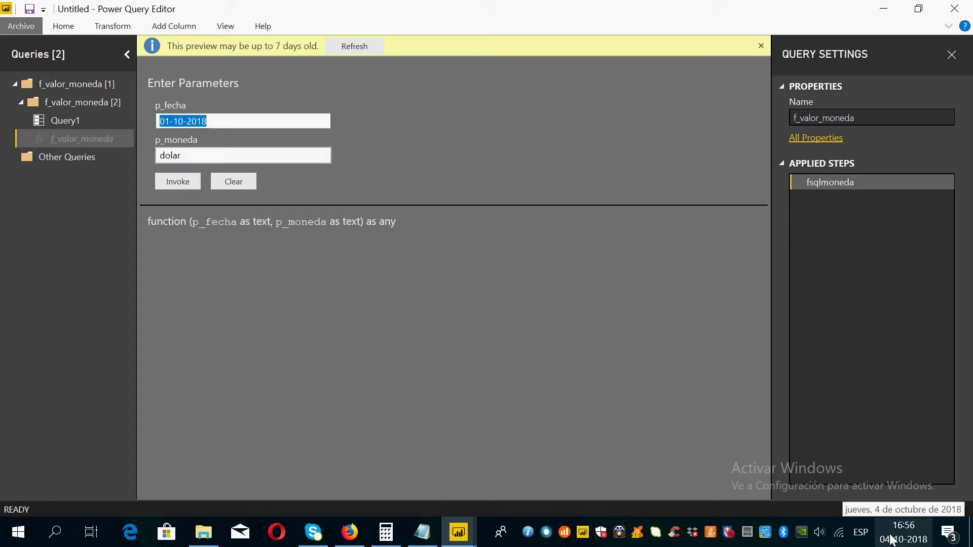
click(211, 122)
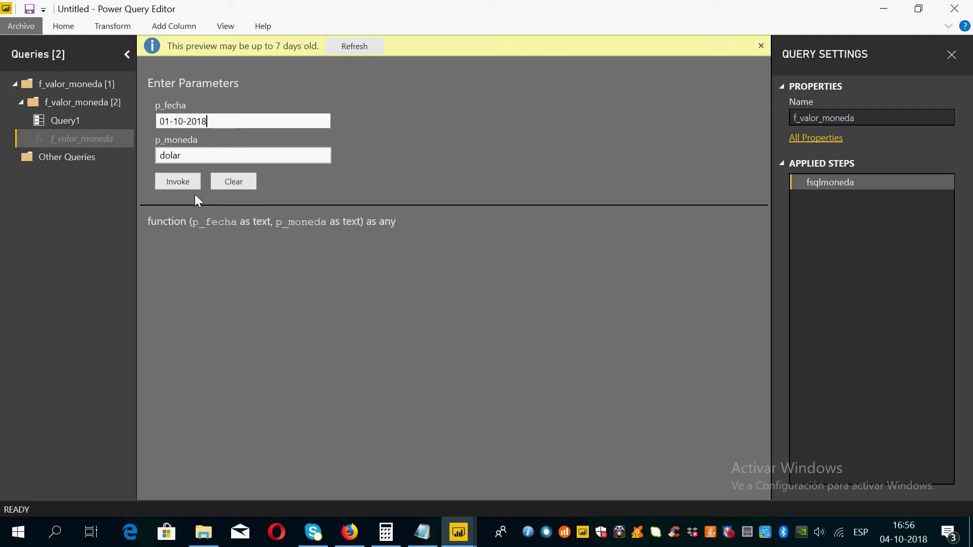
click(184, 181)
click(225, 156)
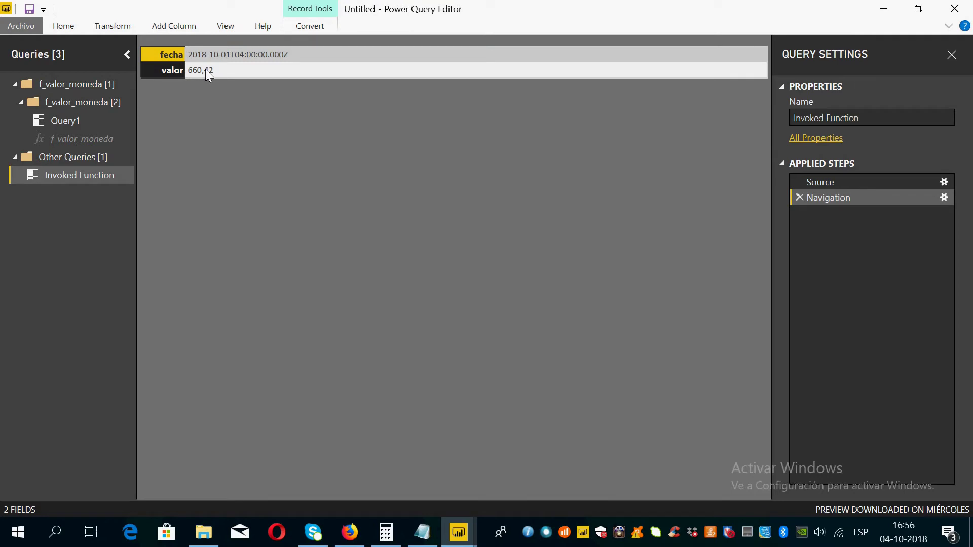
click(422, 532)
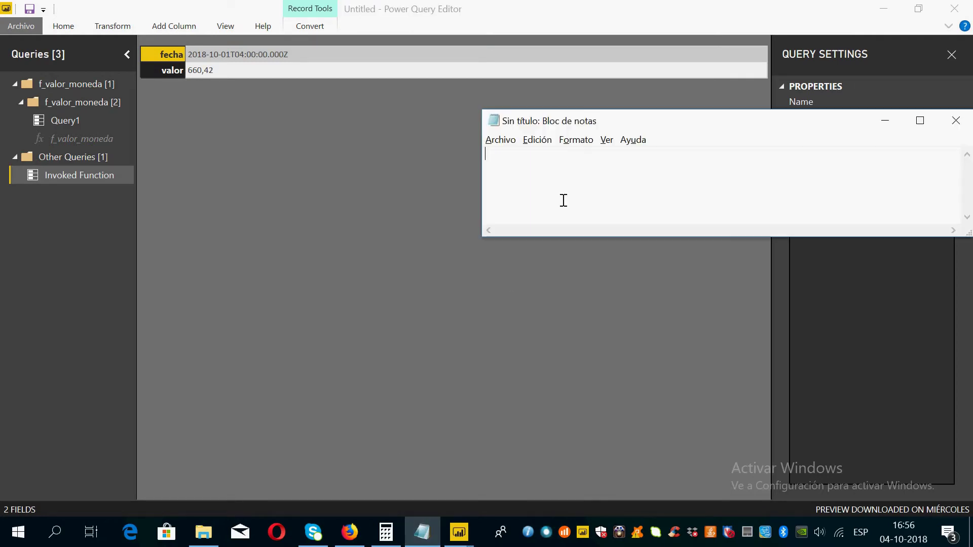
text(El dolar a)
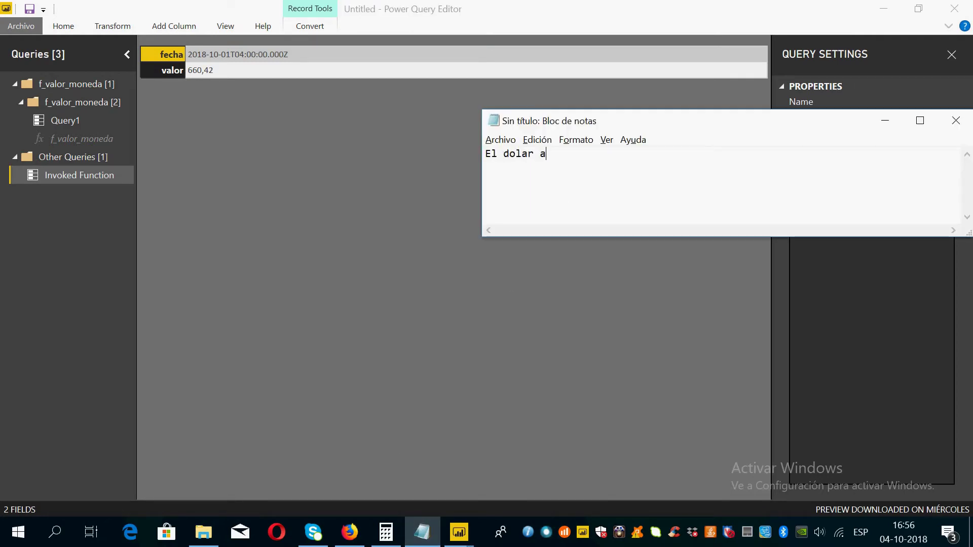
text( la fecha )
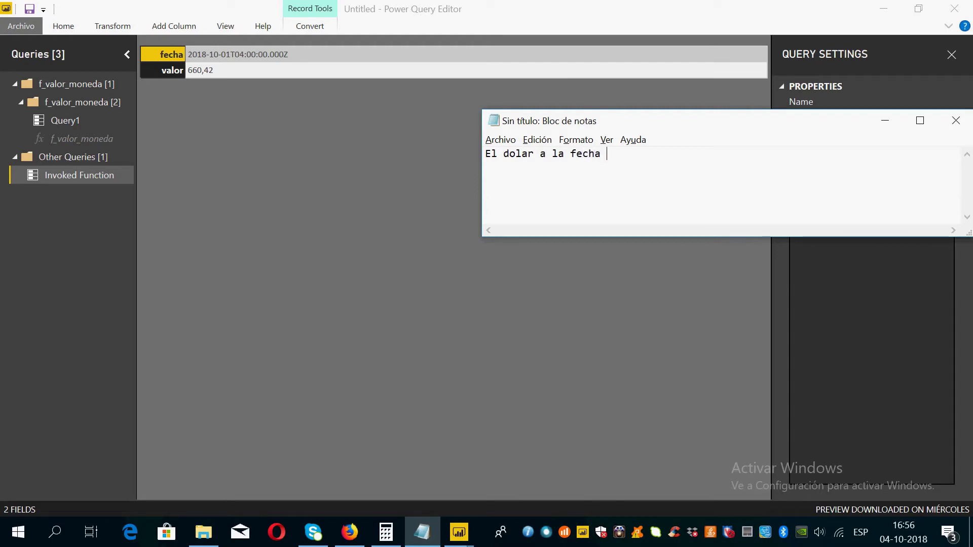
text(01-10-2018 66)
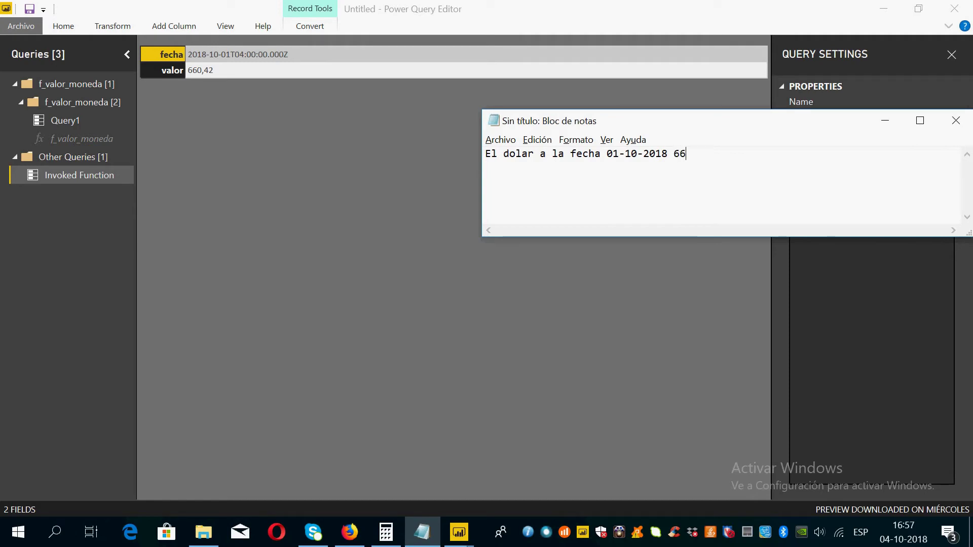
text(0,42)
Return to Power Query, invoke f_valor_moneda with p_fecha 04-10-2018 and p_moneda dolar, and drill down through serie to its record
click(90, 176)
click(81, 139)
click(213, 101)
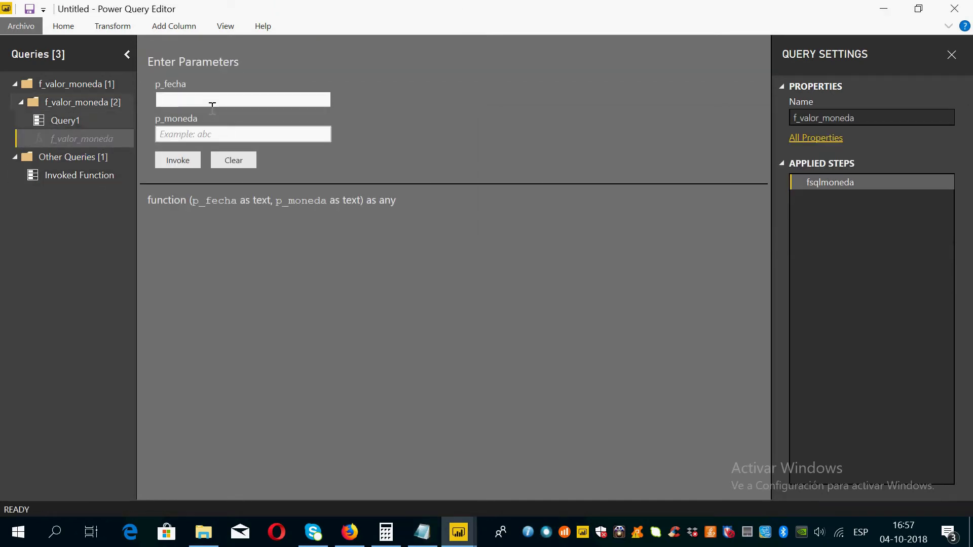
text(04-0)
key(BackSpace)
text(10-2018)
key(Tab)
text(dolar)
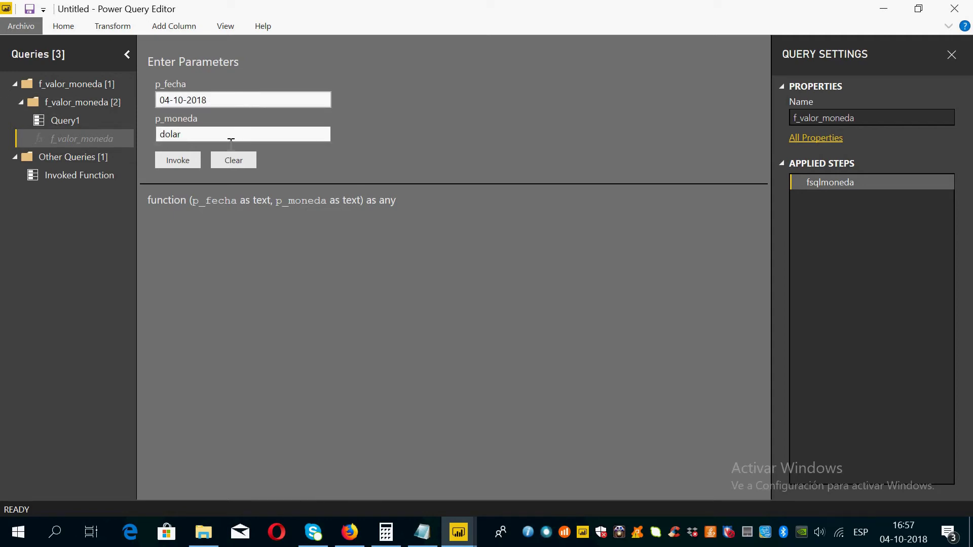
click(193, 160)
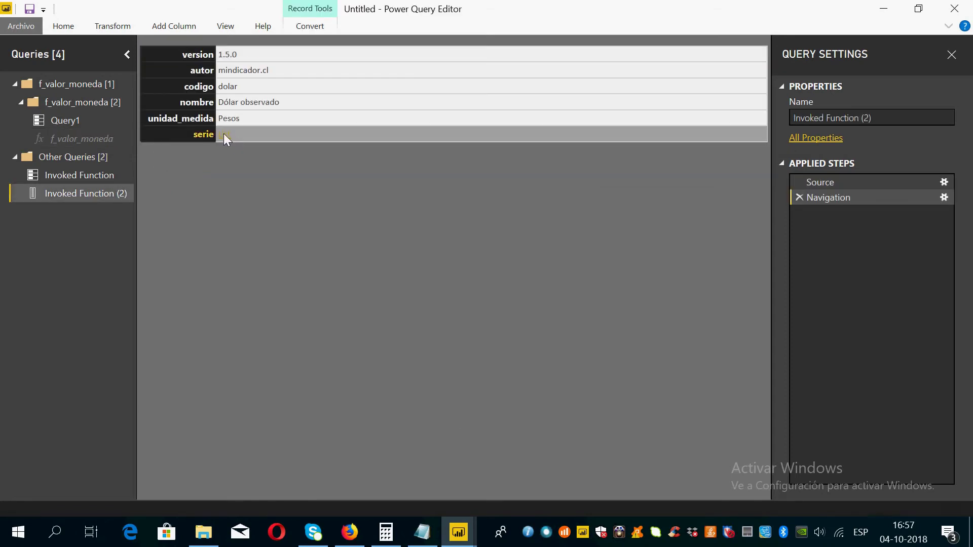
click(208, 70)
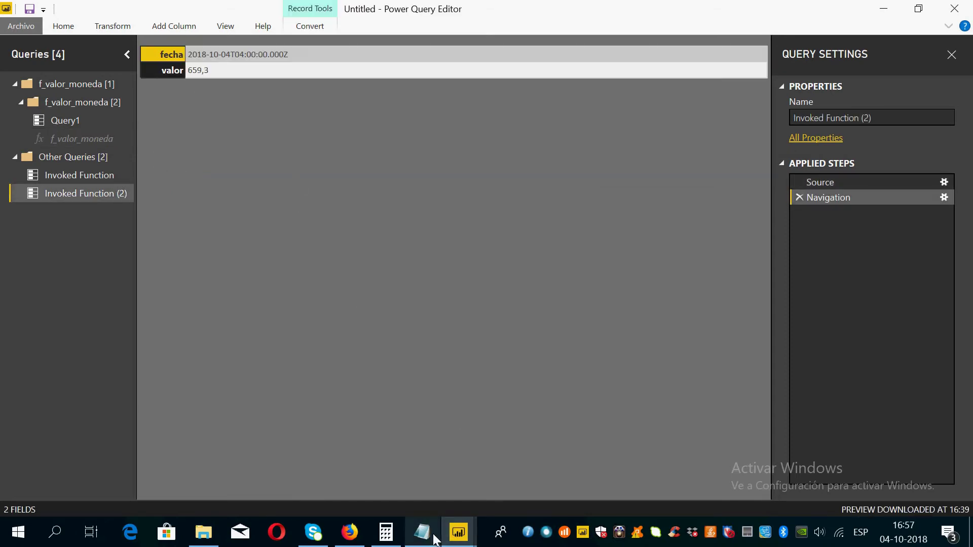
click(439, 539)
key(Return)
text(El dolar a la)
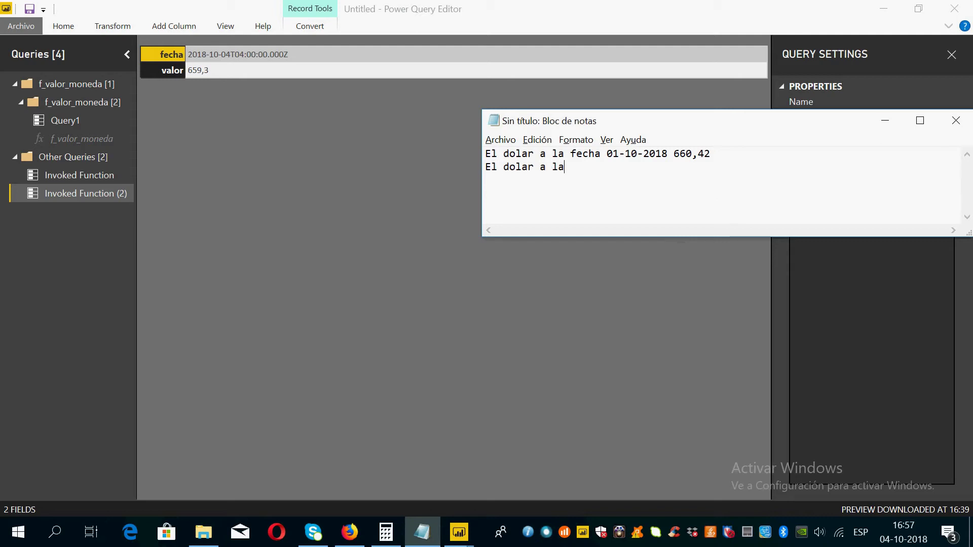
text( fecha )
text(04-0)
text(10-2018)
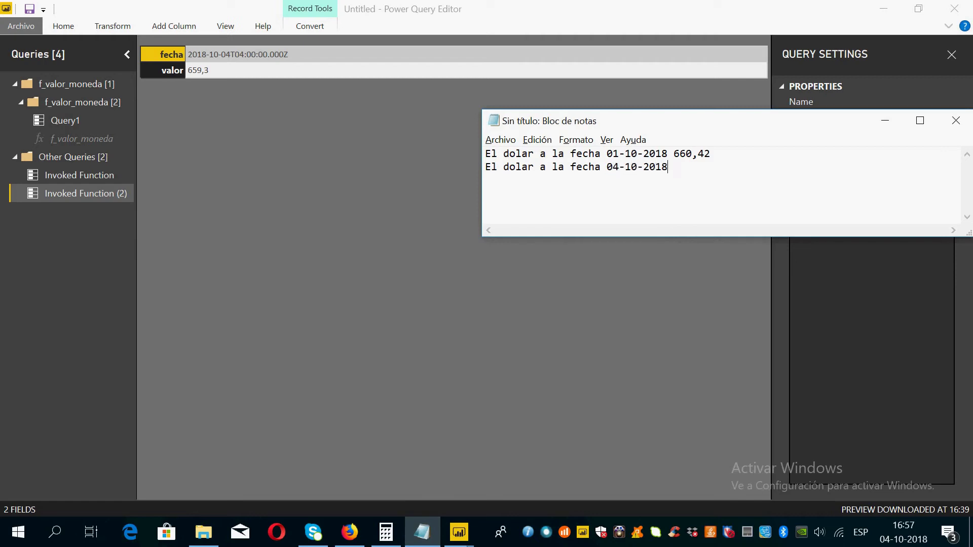
text( 659,3)
drag(743, 175, 474, 146)
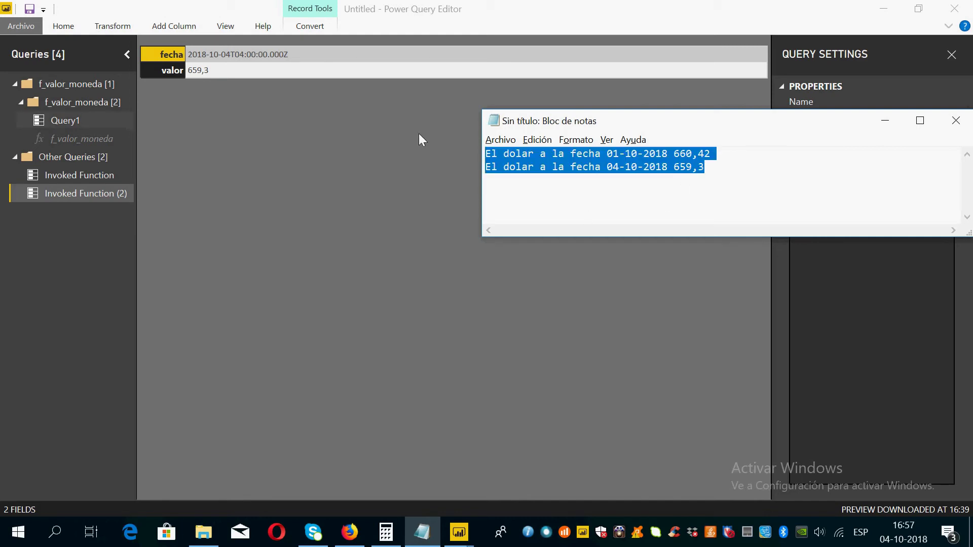
key(Delete)
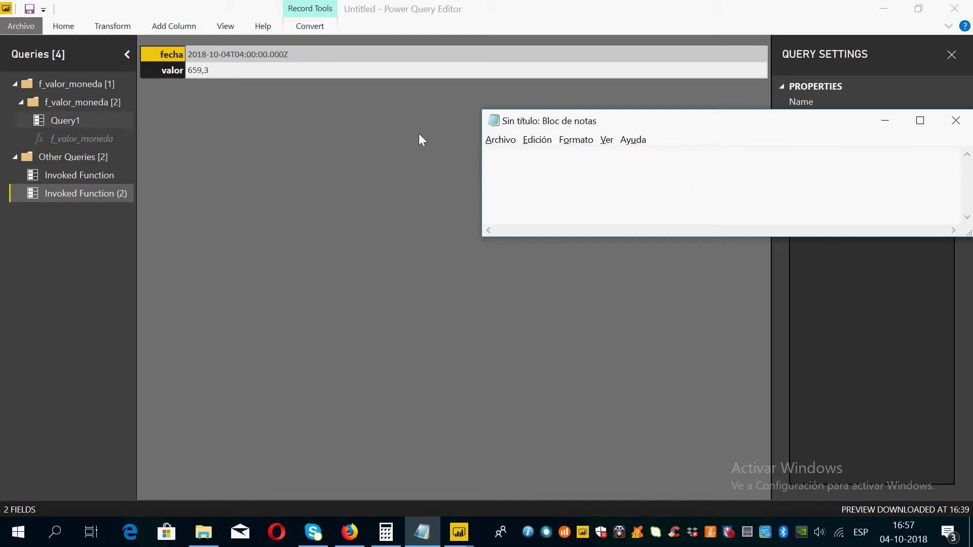
Return to the f_valor_moneda function and set p_fecha to 01-10-2018 and p_moneda to uf
click(86, 139)
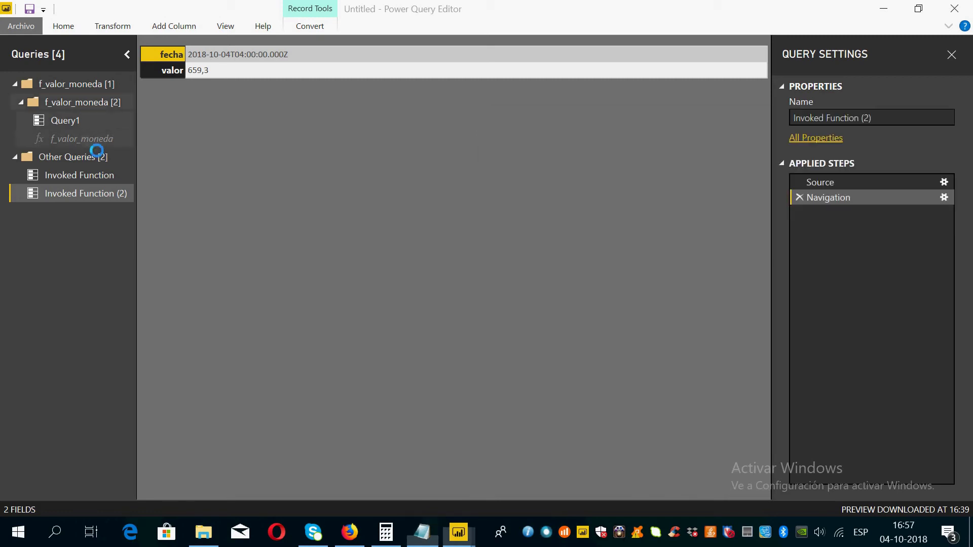
click(190, 100)
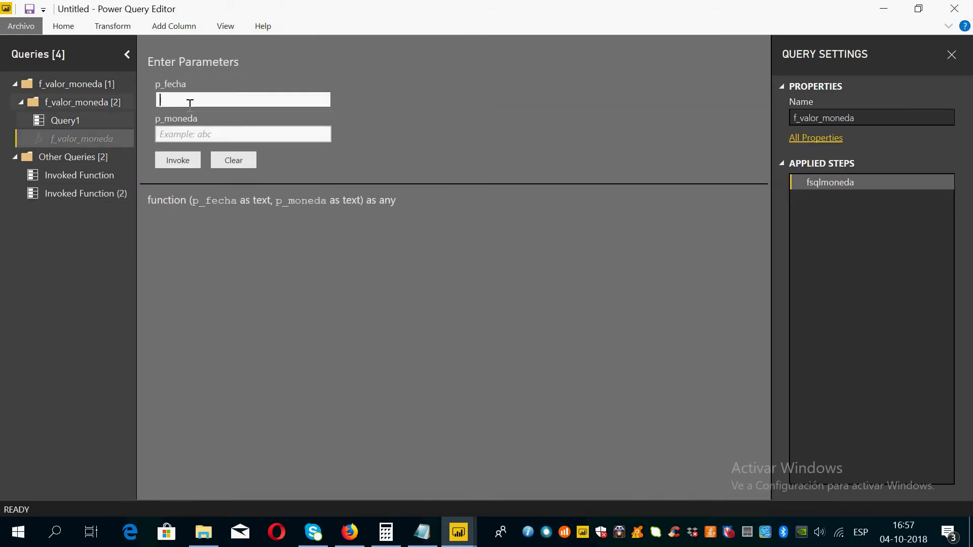
text(01-10-2018)
click(196, 137)
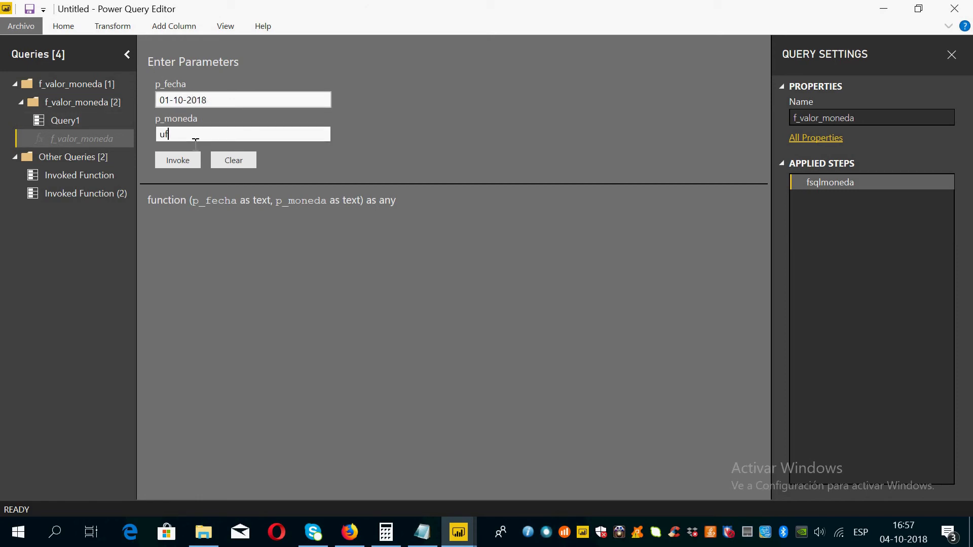
Switch to Notepad and write the note "veamos la uf al 1-10-2018"
click(421, 532)
text(vemoas)
key(BackSpace)
key(BackSpace)
key(BackSpace)
key(BackSpace)
text(amos la uf)
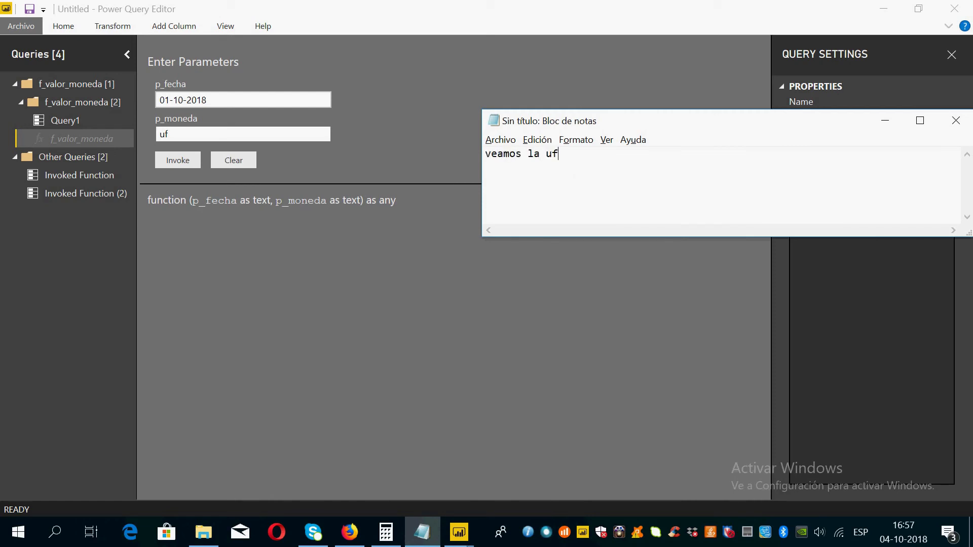
text( al 1-10-2018)
Invoke the function with the entered uf parameters and drill down through serie to its date and value record
click(178, 160)
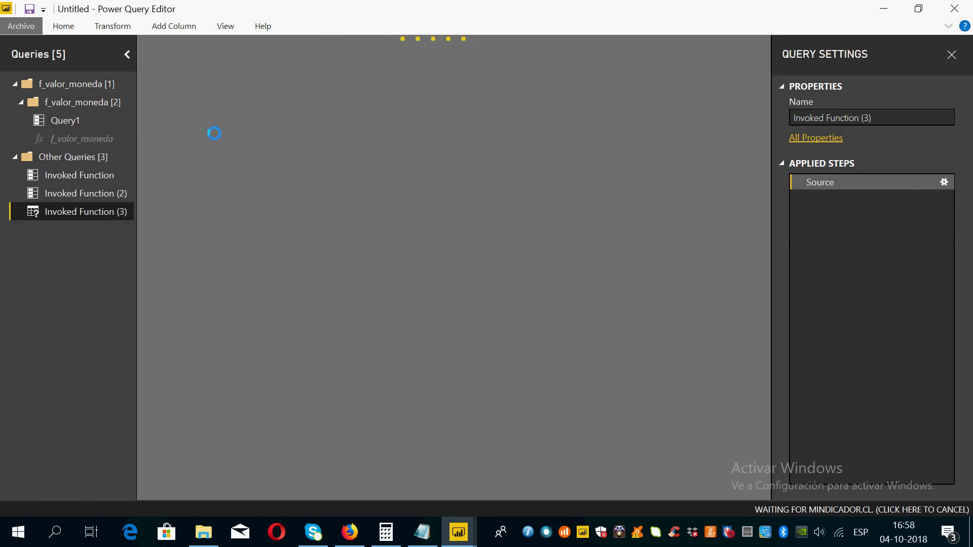
click(226, 135)
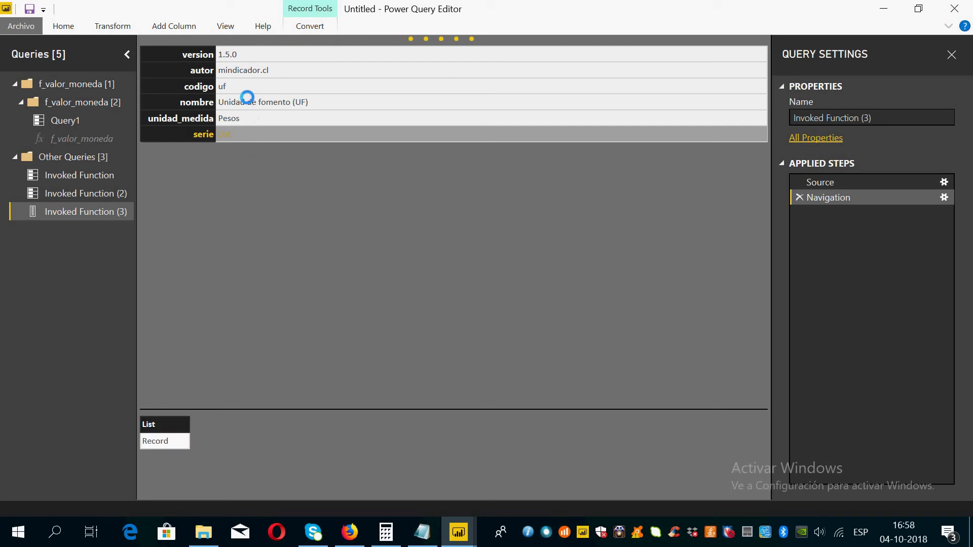
click(181, 71)
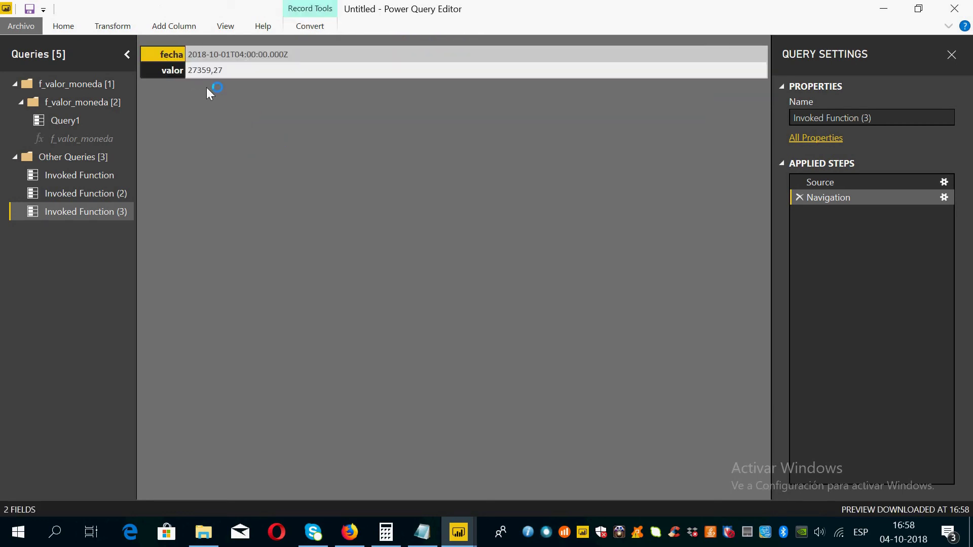
Select the record's valor field and append 27359,27 to the Notepad note
click(201, 73)
right_click(202, 71)
click(228, 76)
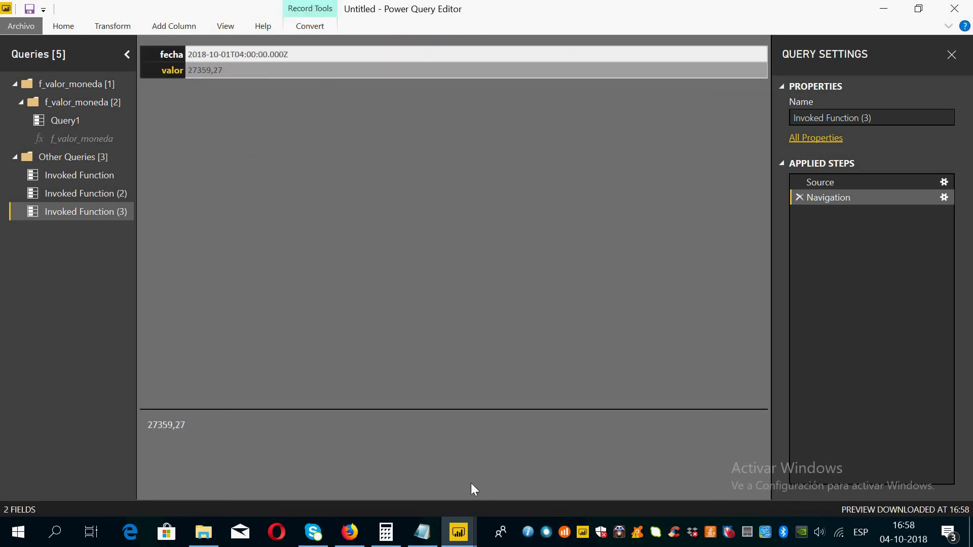
click(422, 531)
text(27359,27)
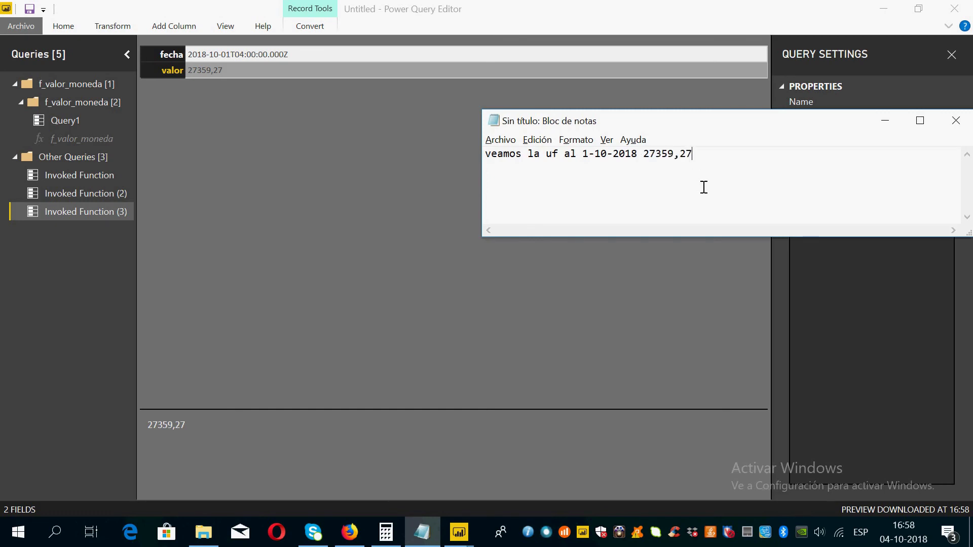
Replace the whole Notepad note with "Muchas Gracias por ver el video , Suscribete . Consultora DXAS"
key(ctrl+a)
text(Mucha)
text(s Graico)
key(BackSpace)
key(BackSpace)
key(BackSpace)
text(cias por ver el vid)
key(BackSpace)
text(video , Suscr)
key(BackSpace)
key(BackSpace)
text(s)
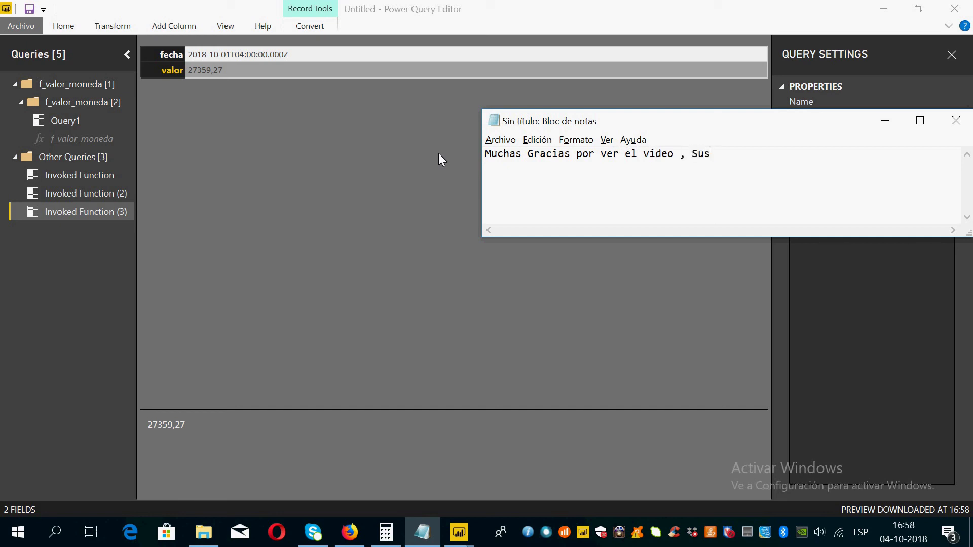
text(cribete . Consult)
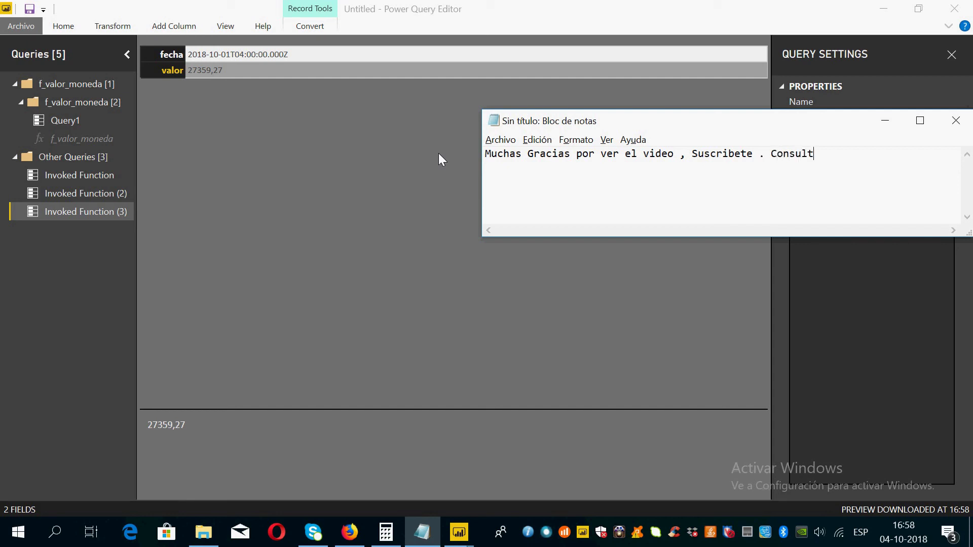
text(ora DXAS)
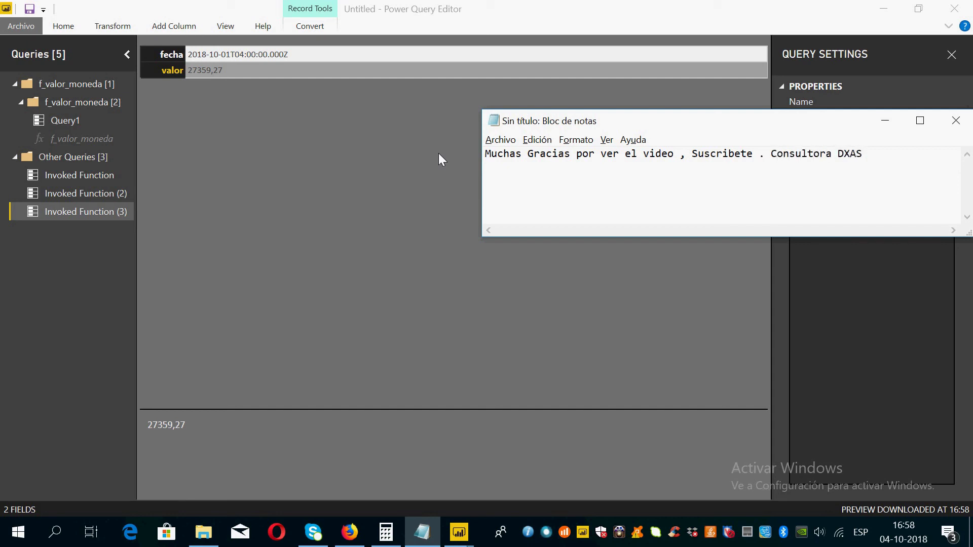